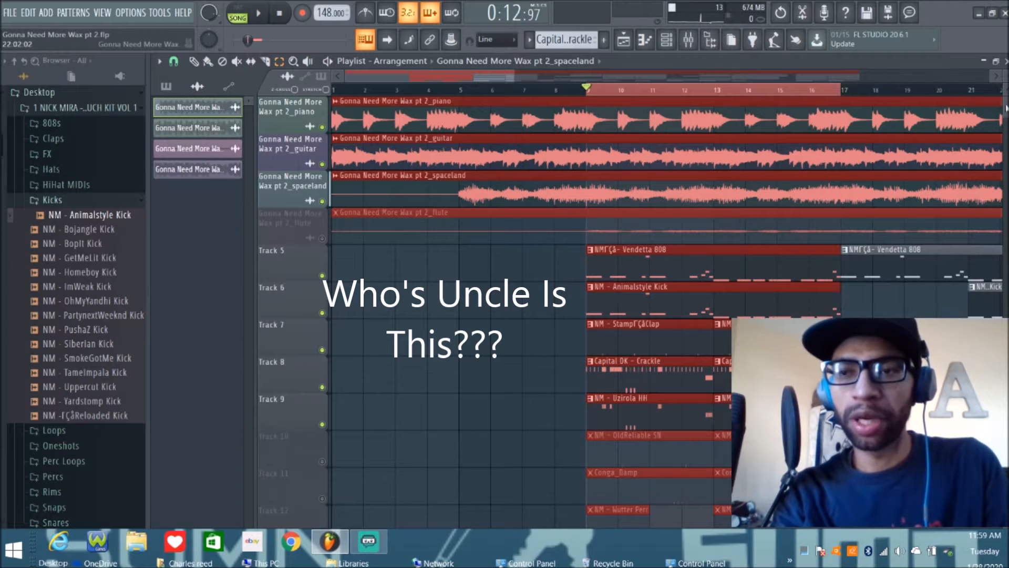
Step: Open the mixer and play back the looped section to hear Insert 8 while Insert 12 is muted
mouse_move(1005, 108)
mouse_down()
mouse_move(1005, 121)
mouse_move(1004, 106)
mouse_up()
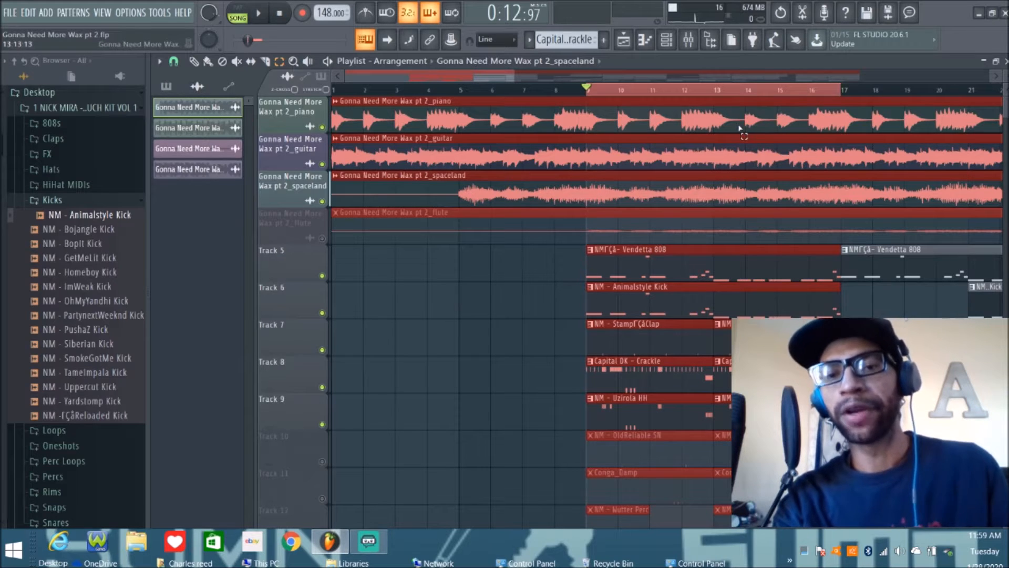
click(666, 45)
click(428, 225)
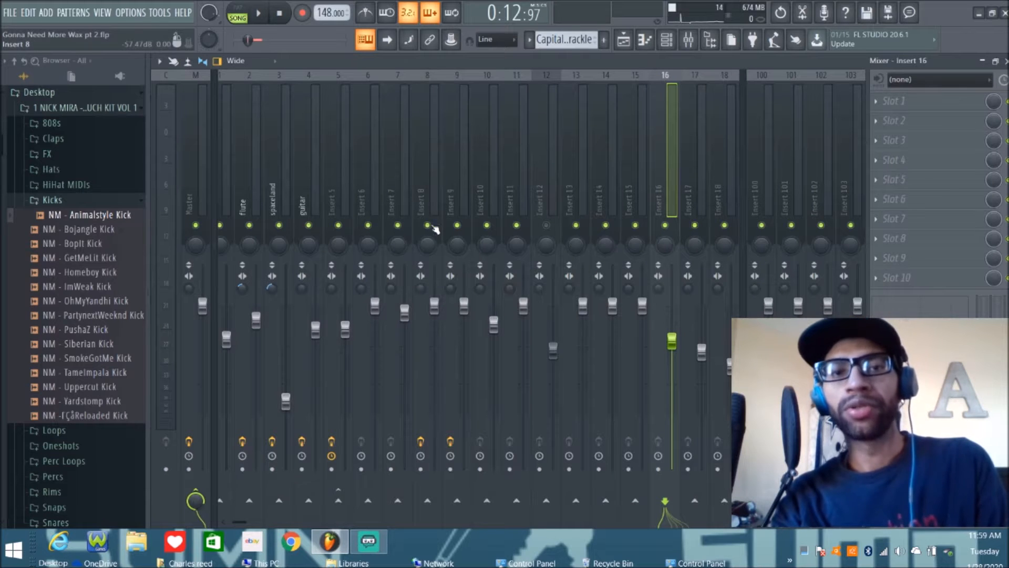
click(264, 17)
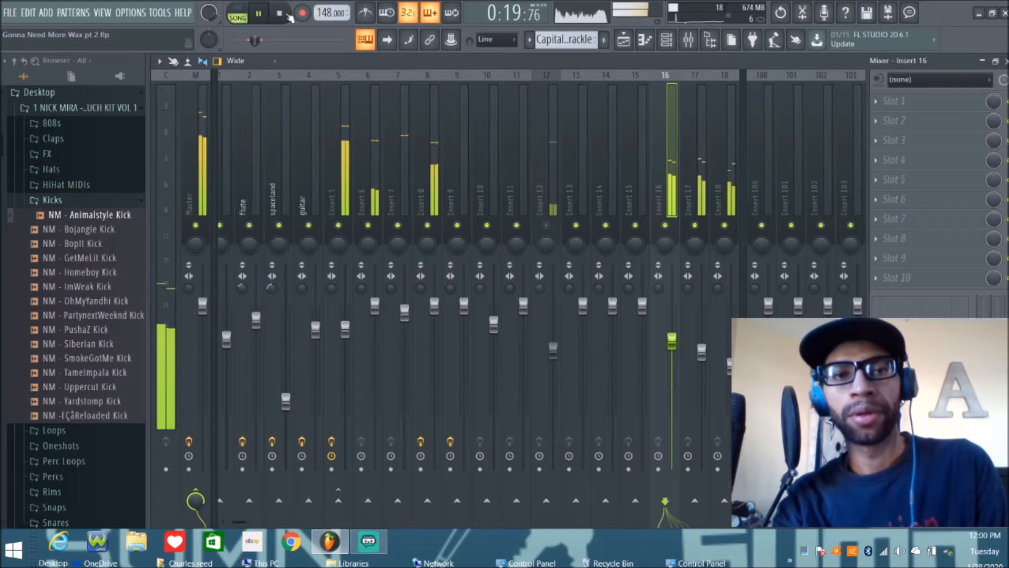
click(282, 16)
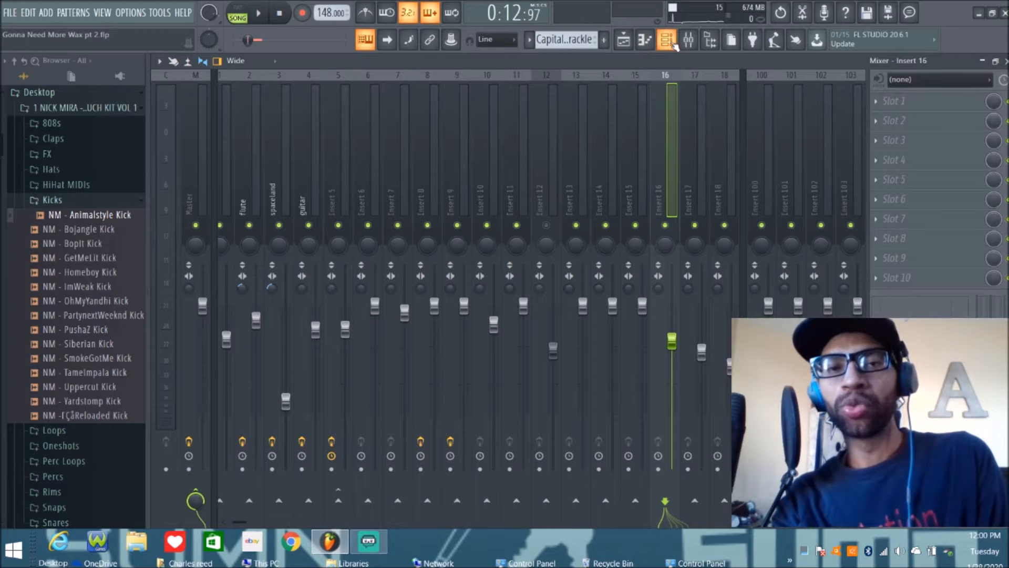
Step: Open the channel rack, mute Capital DK - Crackle, and play the loop with NM - Exchange HH unmuted
click(669, 45)
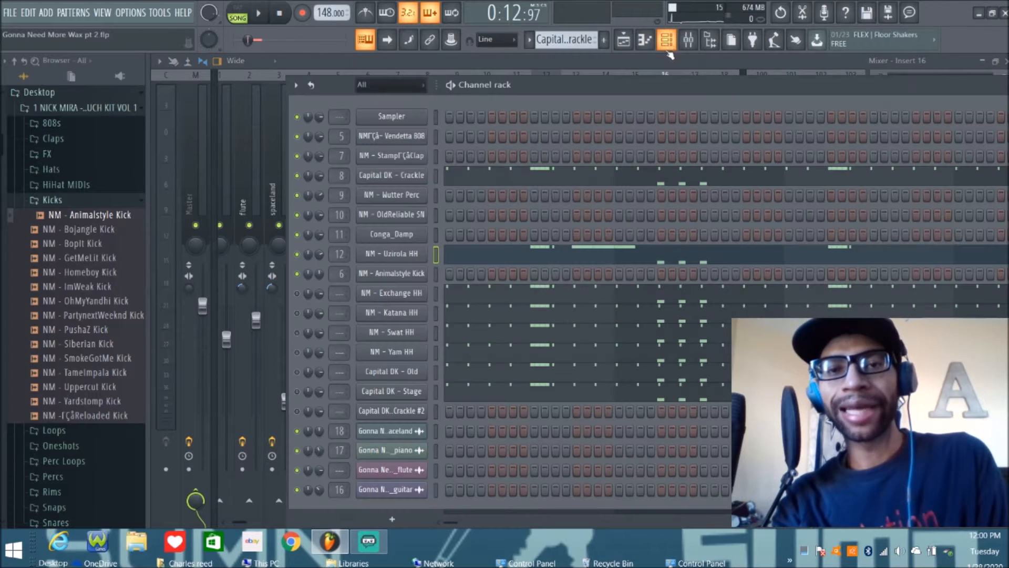
drag(657, 82, 573, 67)
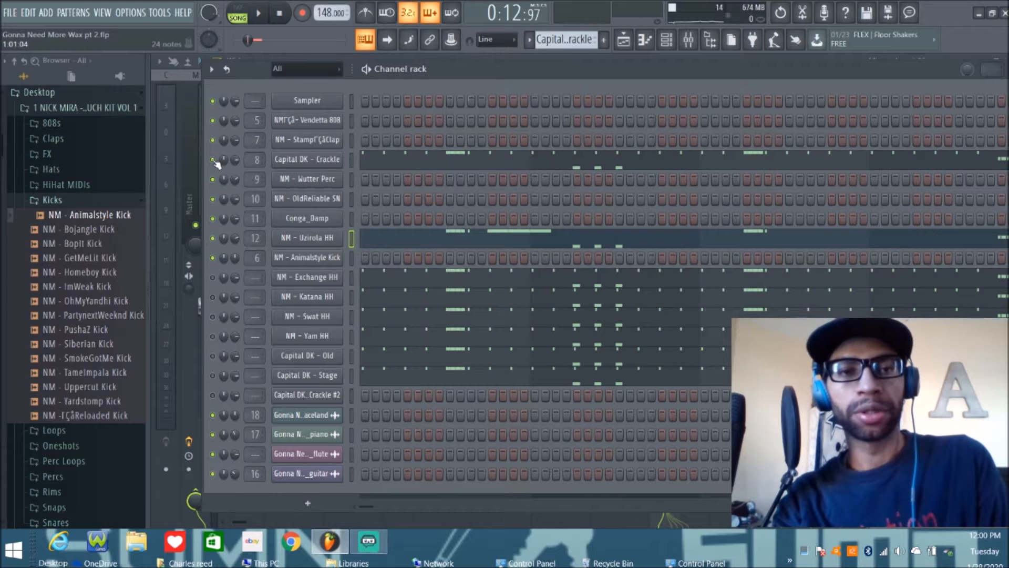
click(259, 16)
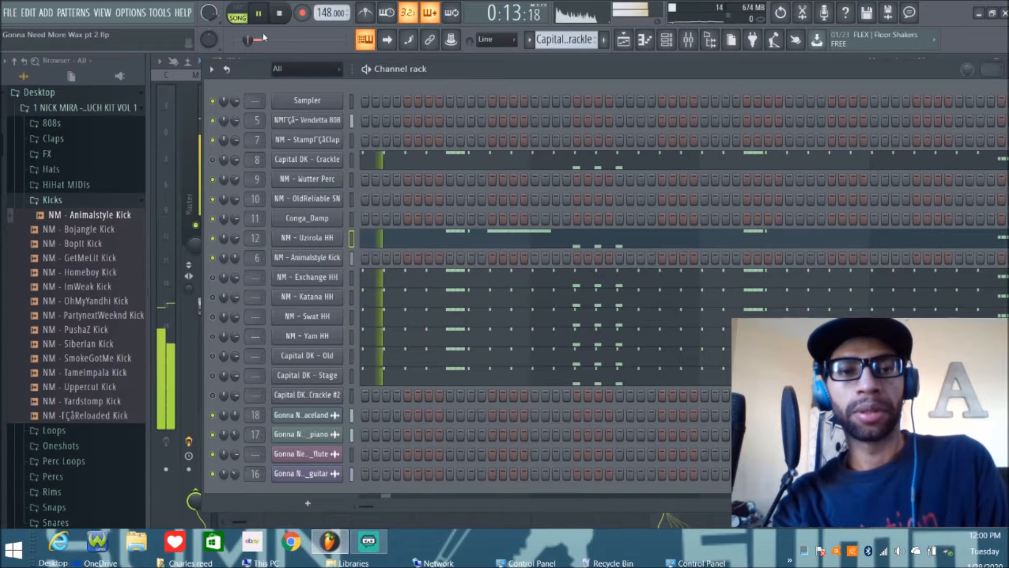
click(212, 277)
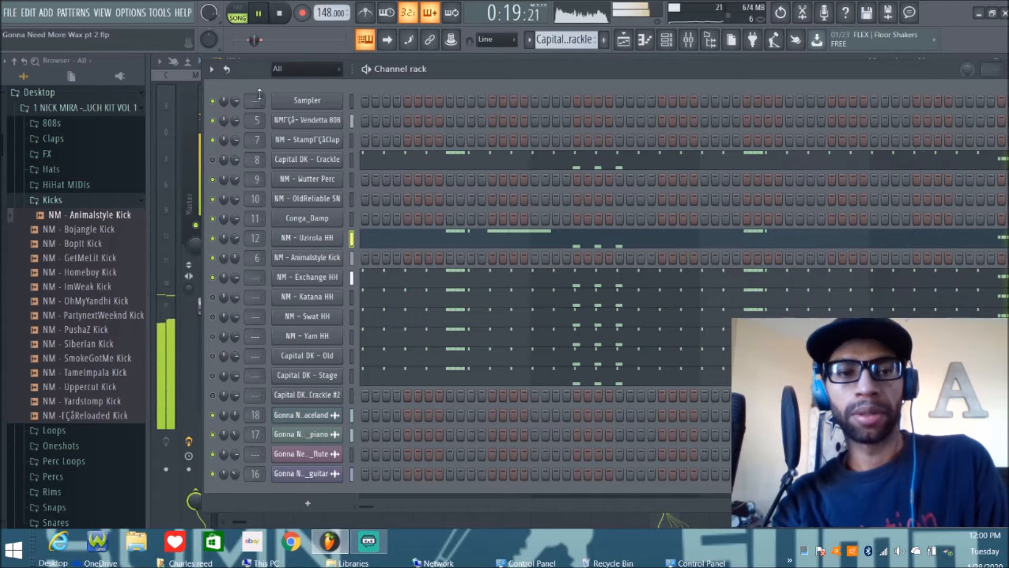
click(280, 15)
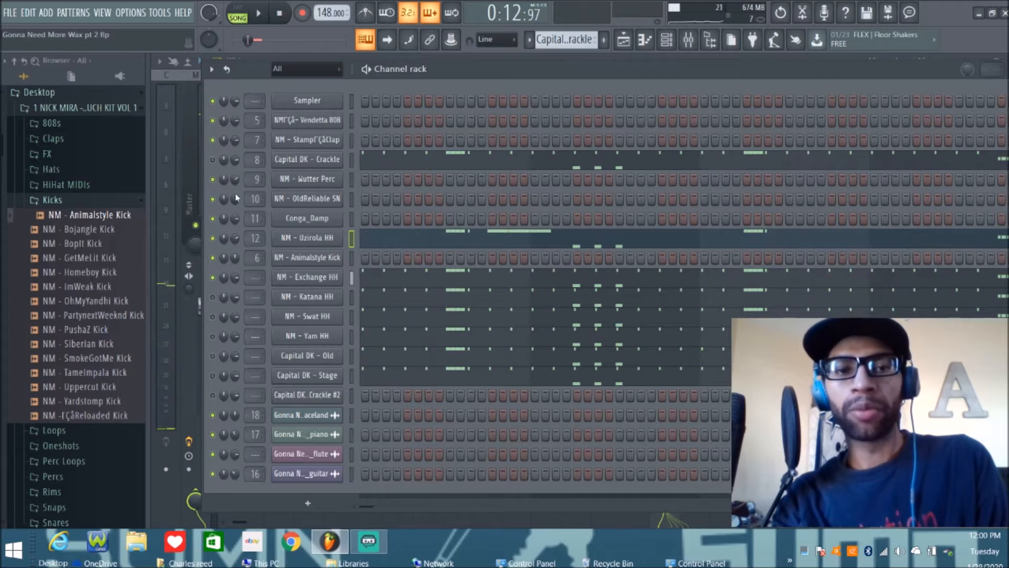
Step: Audition NM - Katana HH and NM - Swat HH one after the other over the loop, with the other alternative hi-hats muted
click(212, 297)
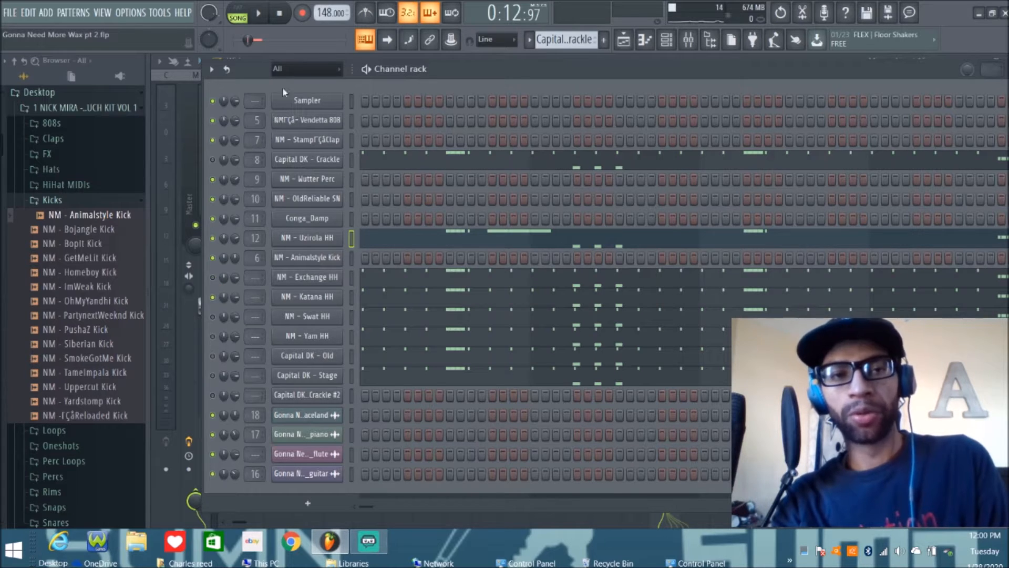
click(259, 14)
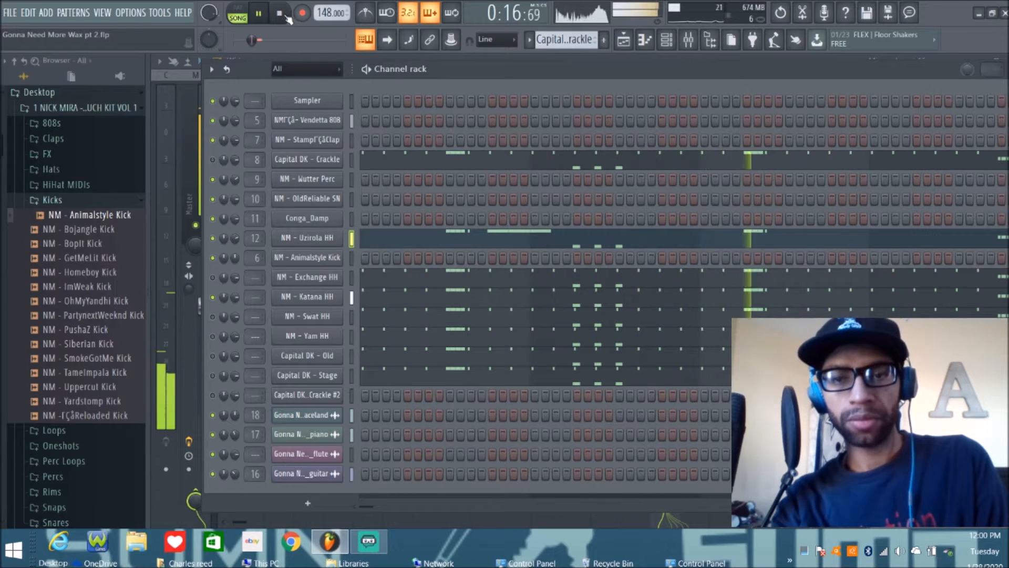
key(space)
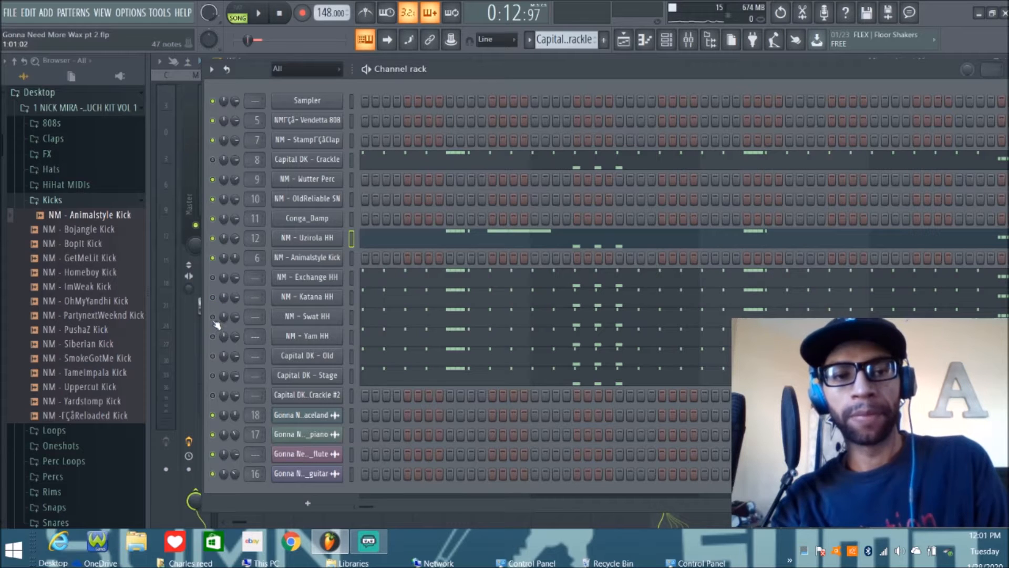
key(space)
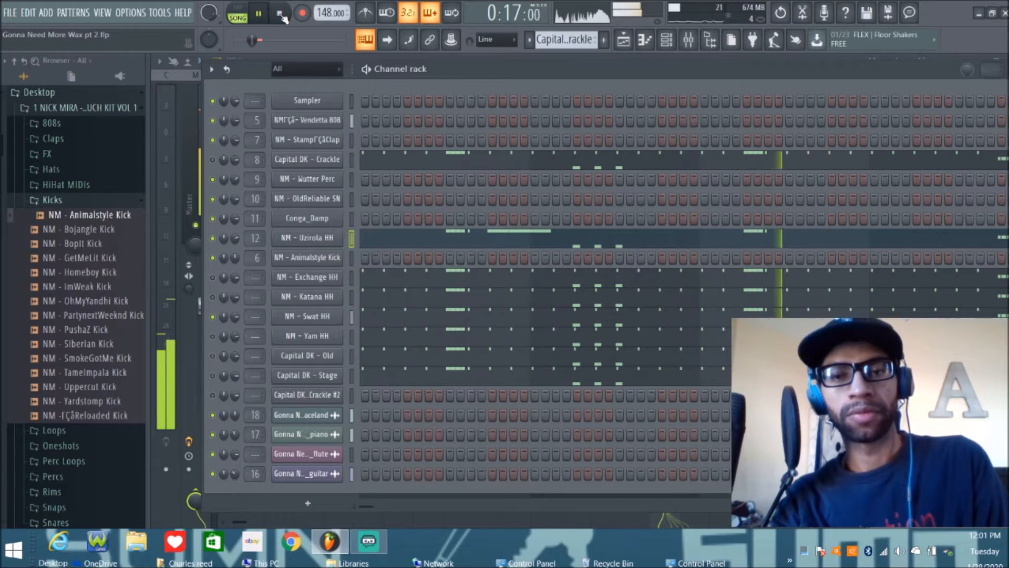
click(281, 14)
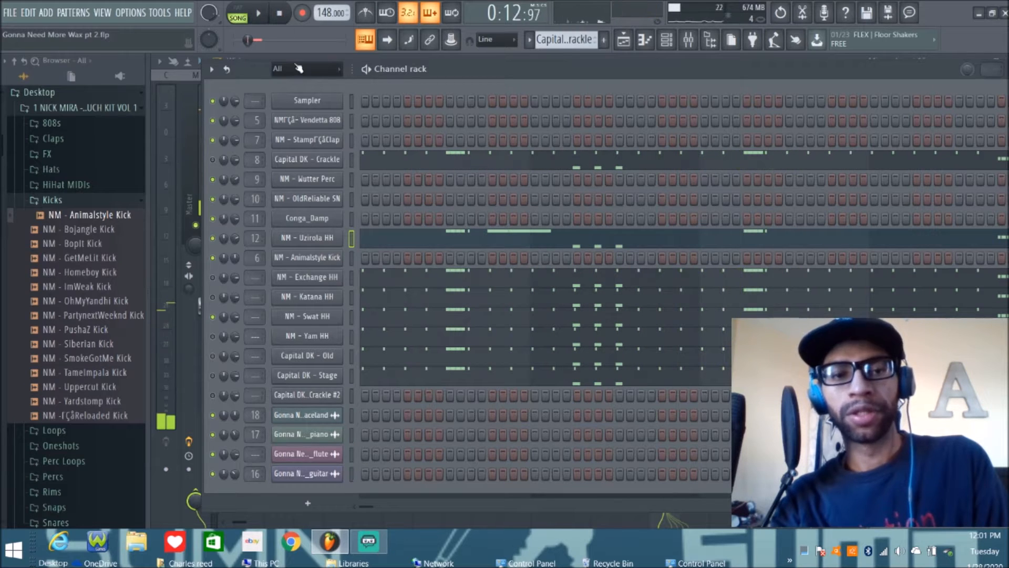
Step: Mute NM - Swat HH, unmute NM - Yam HH, and play the loop to audition it
click(212, 316)
click(212, 336)
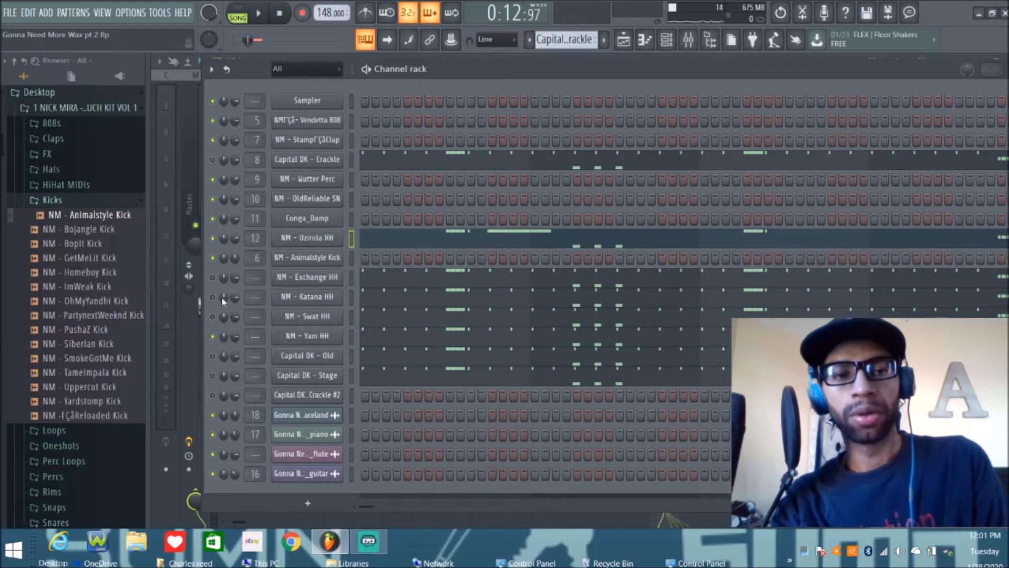
click(266, 14)
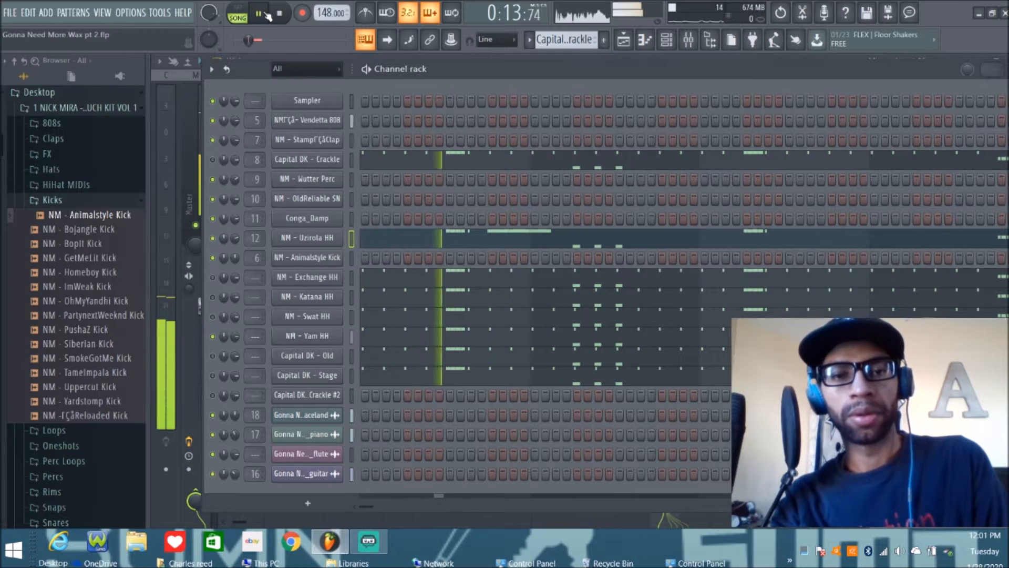
key(space)
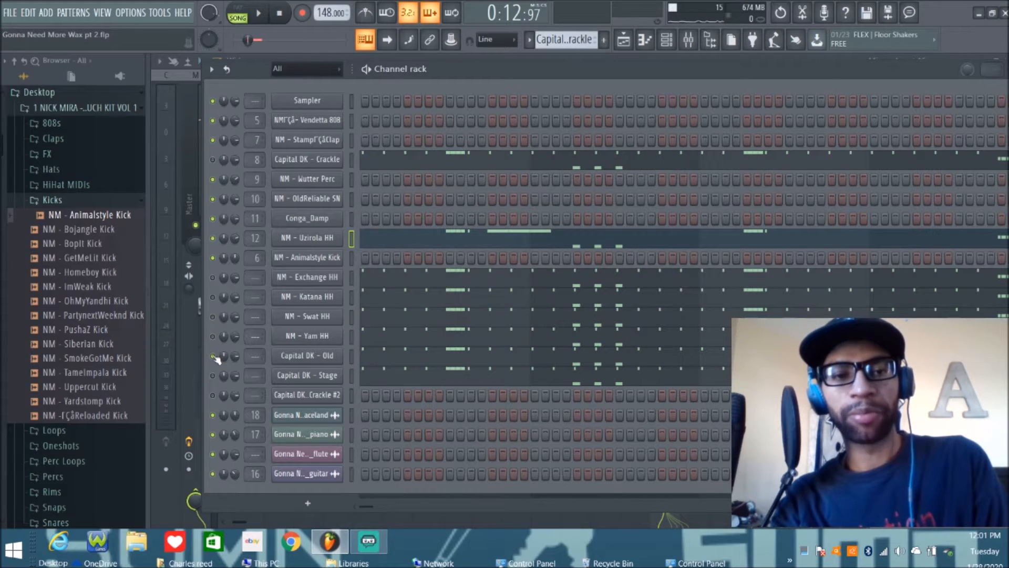
Step: Audition Capital DK - Old over the loop and swap it for Capital DK - Stage during playback
click(261, 15)
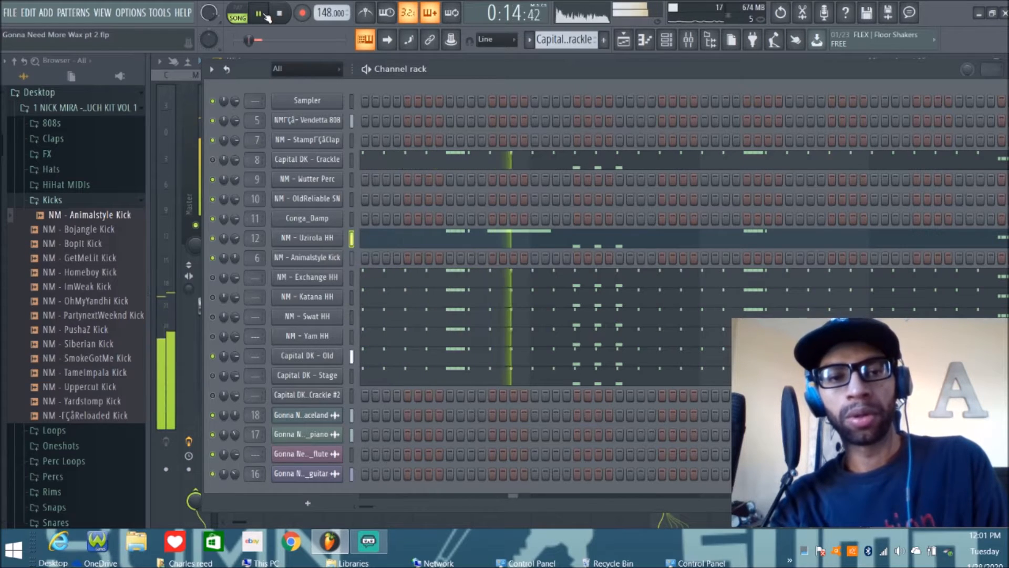
drag(256, 43, 259, 43)
click(213, 376)
click(213, 357)
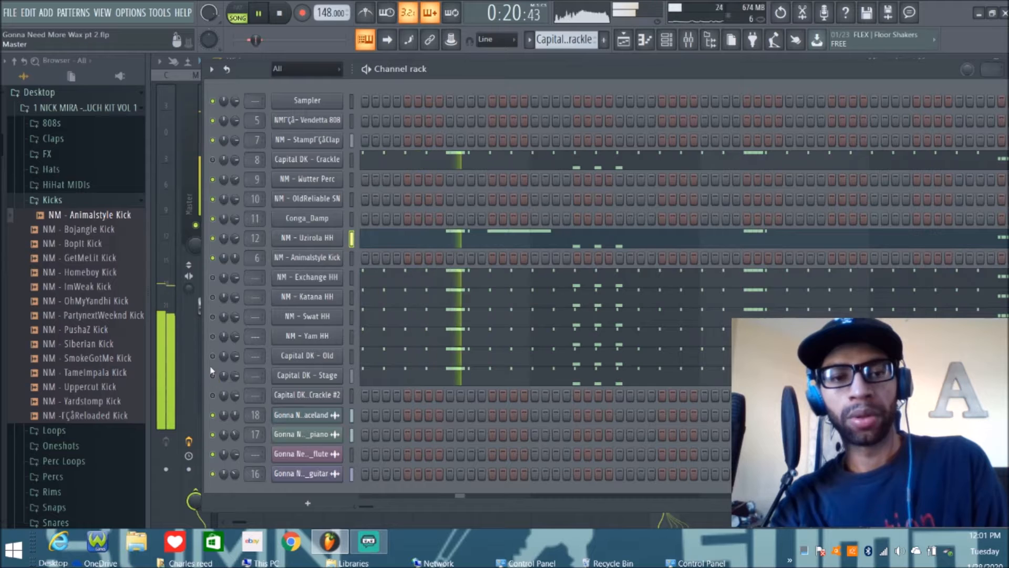
click(279, 13)
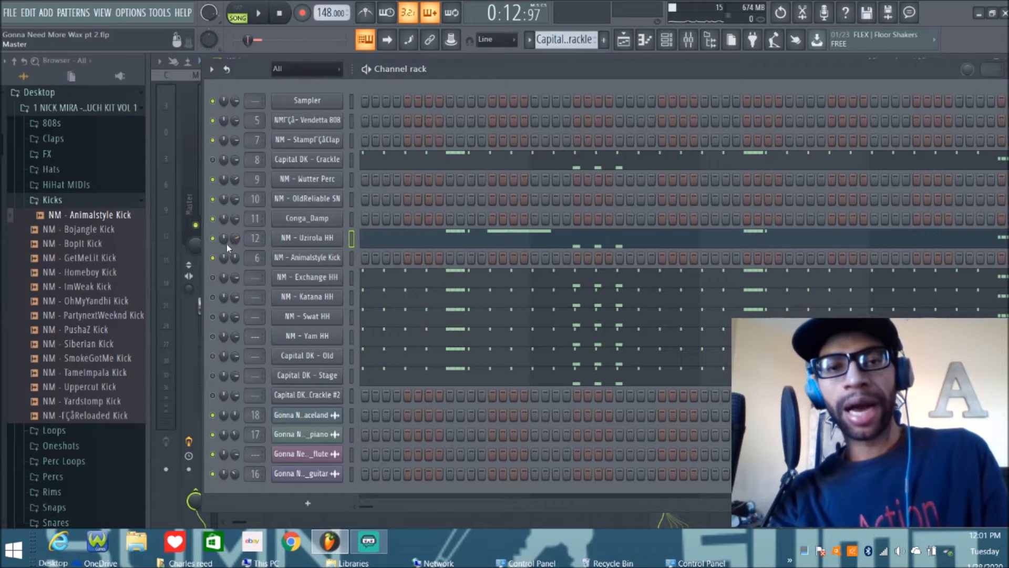
Step: Hide the channel rack, unmute Insert 12 in the mixer, and play the loop with it
drag(564, 73, 462, 294)
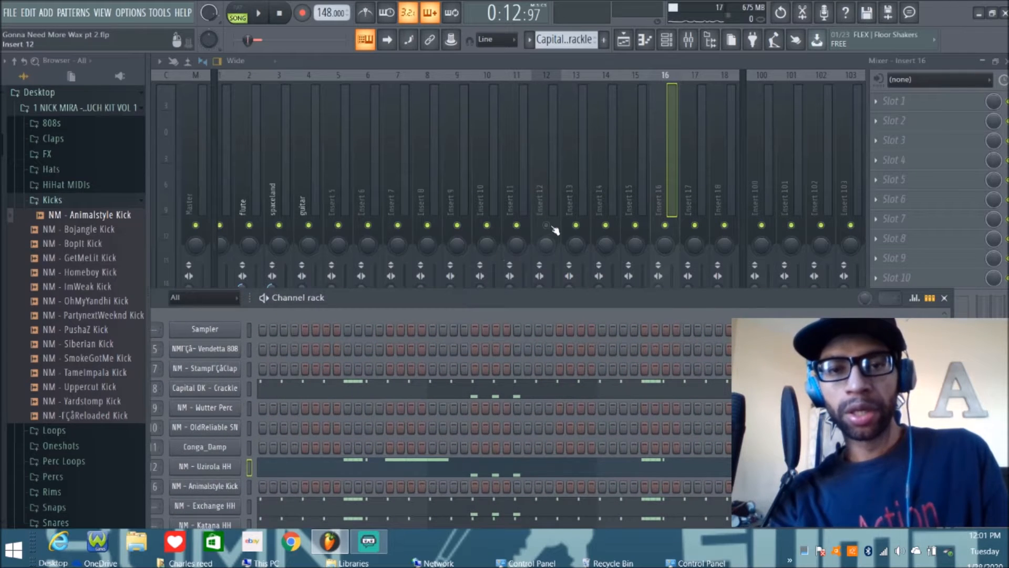
key(F6)
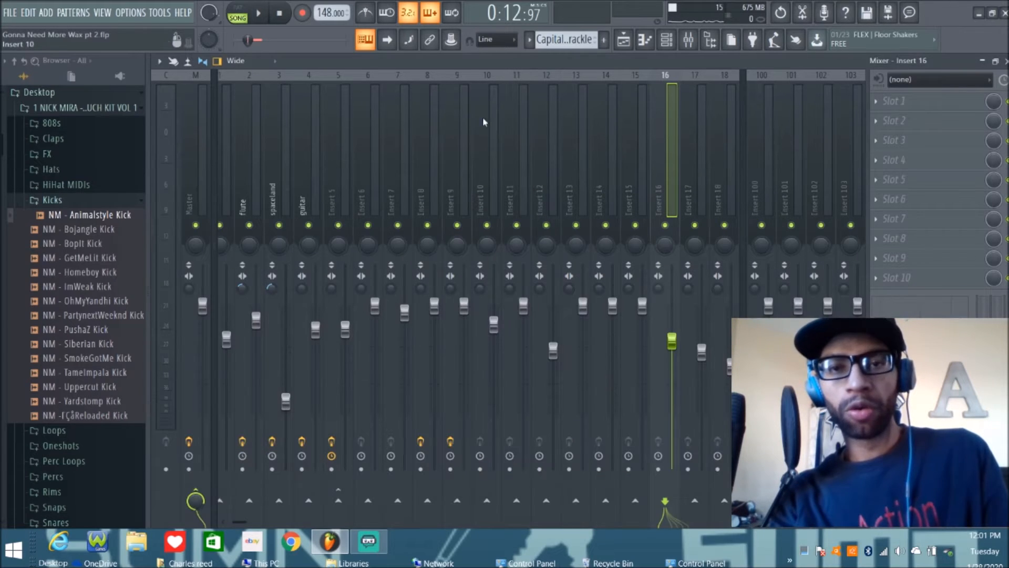
click(261, 14)
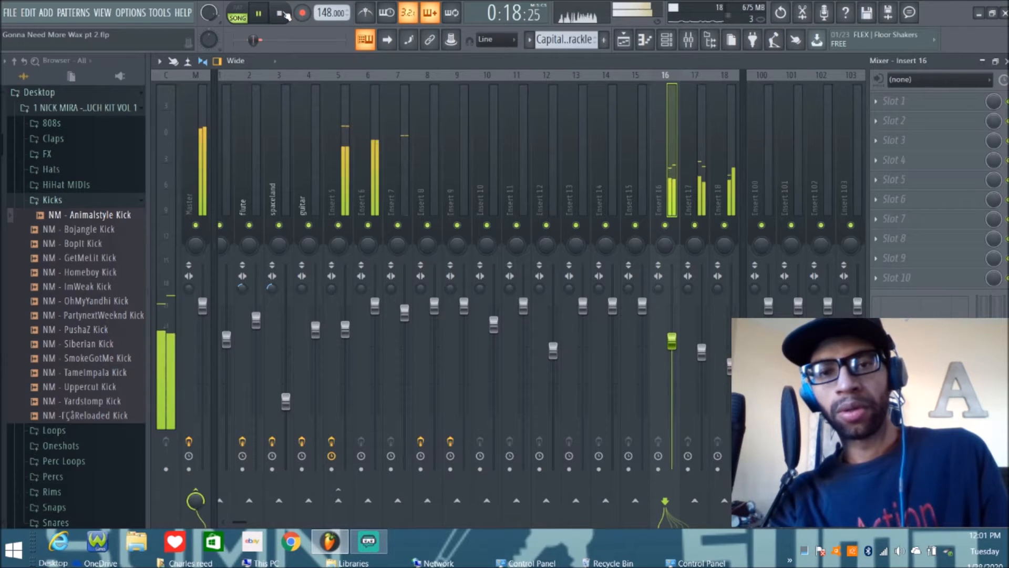
click(282, 14)
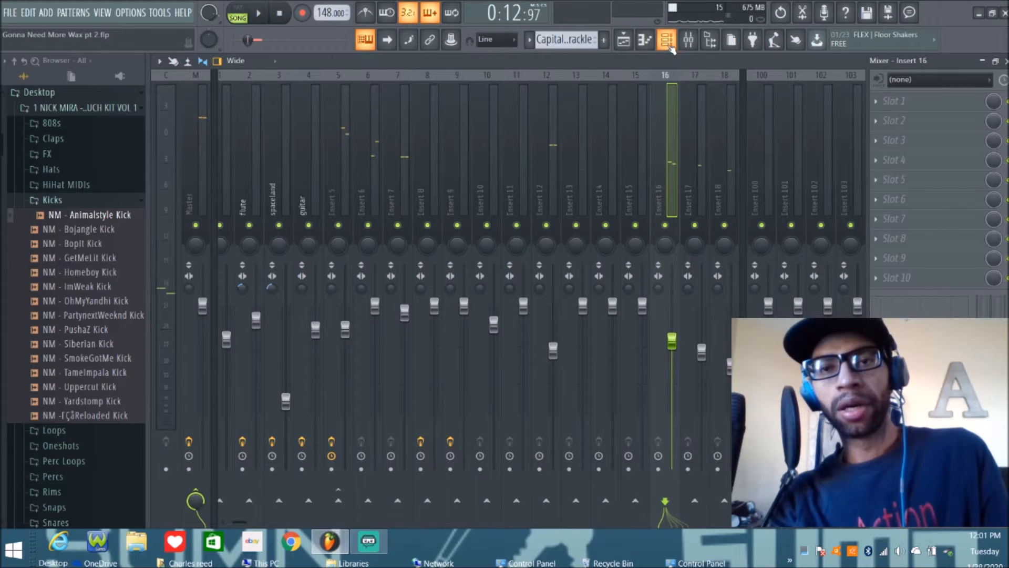
Step: Reopen the channel rack and play the loop with Capital DK - Crackle unmuted alongside NM - Uzirola HH
click(666, 39)
drag(416, 297, 475, 91)
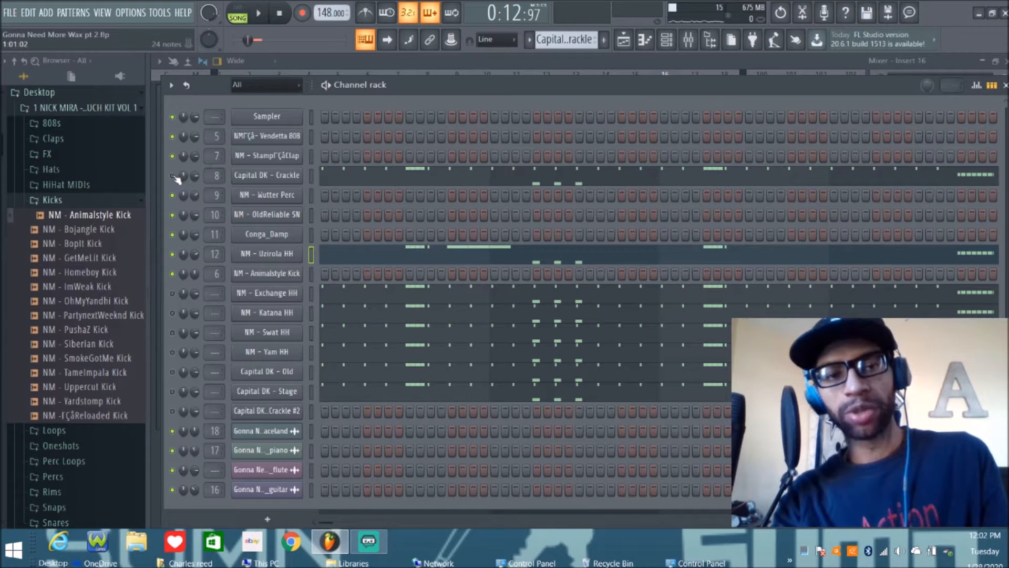
click(261, 16)
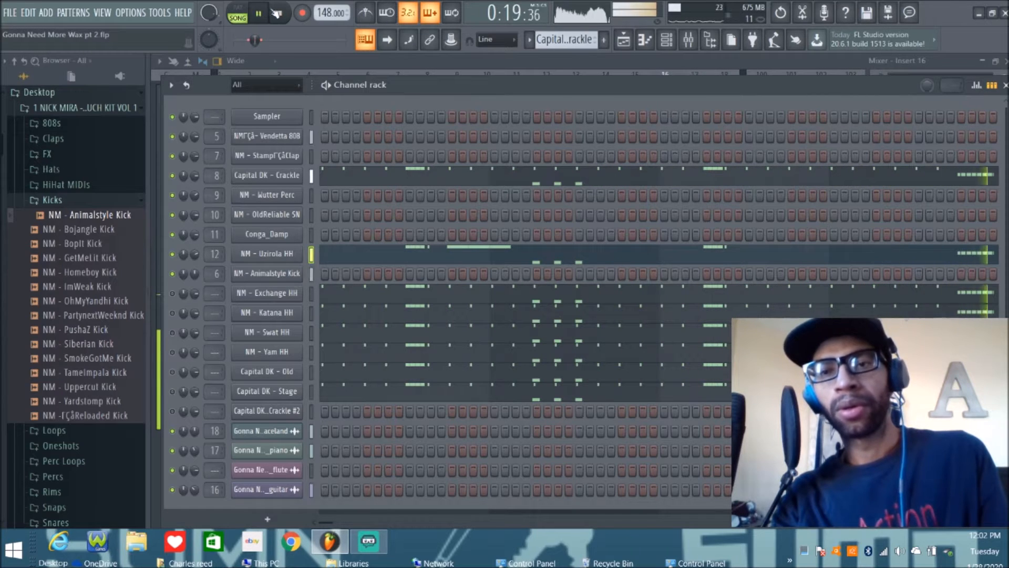
click(281, 14)
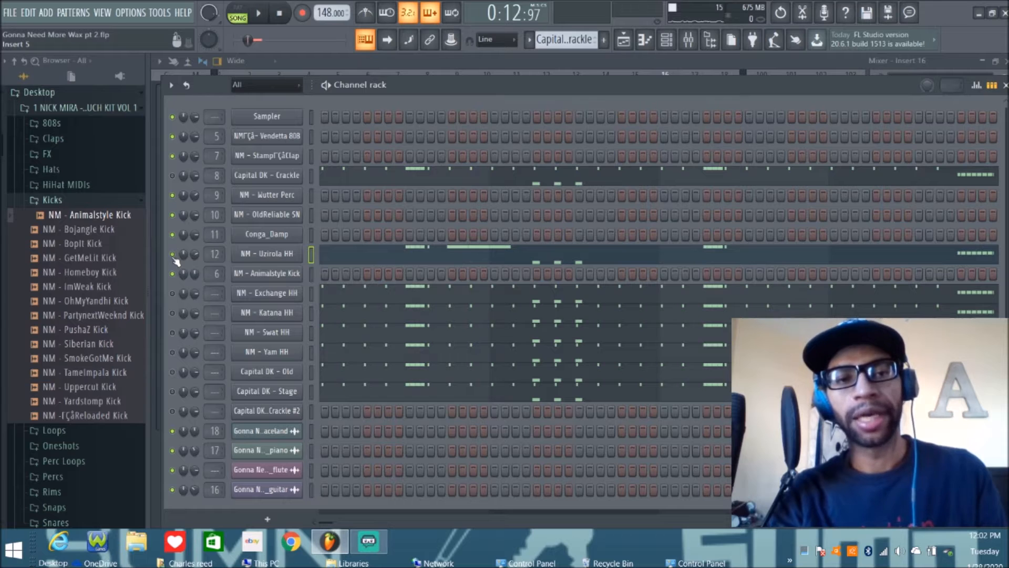
Step: Route the second Capital DK Crackle channel (#2) to mixer track 8 and fill its pattern every 8 steps
drag(365, 90, 355, 62)
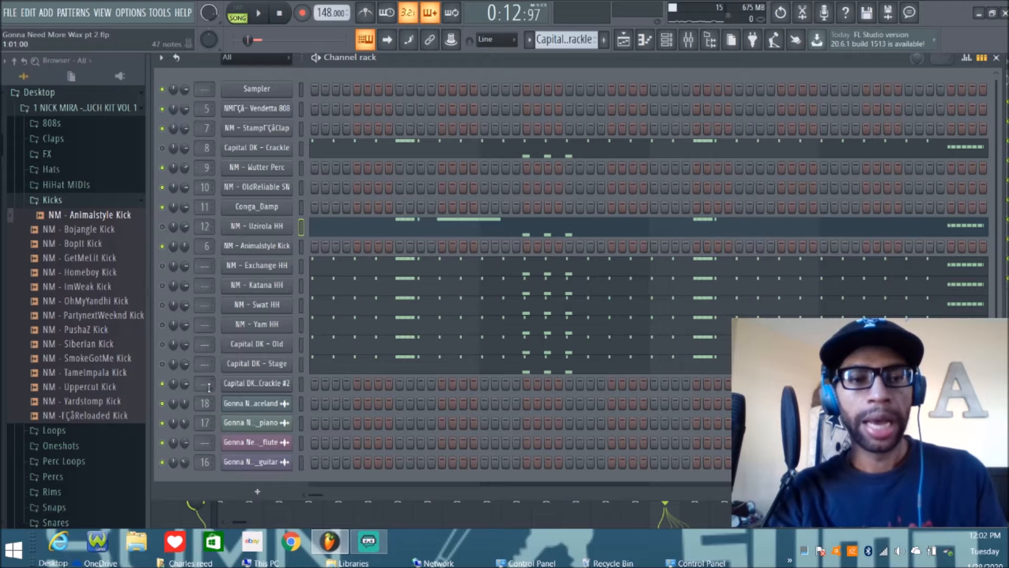
drag(208, 384, 207, 360)
right_click(251, 384)
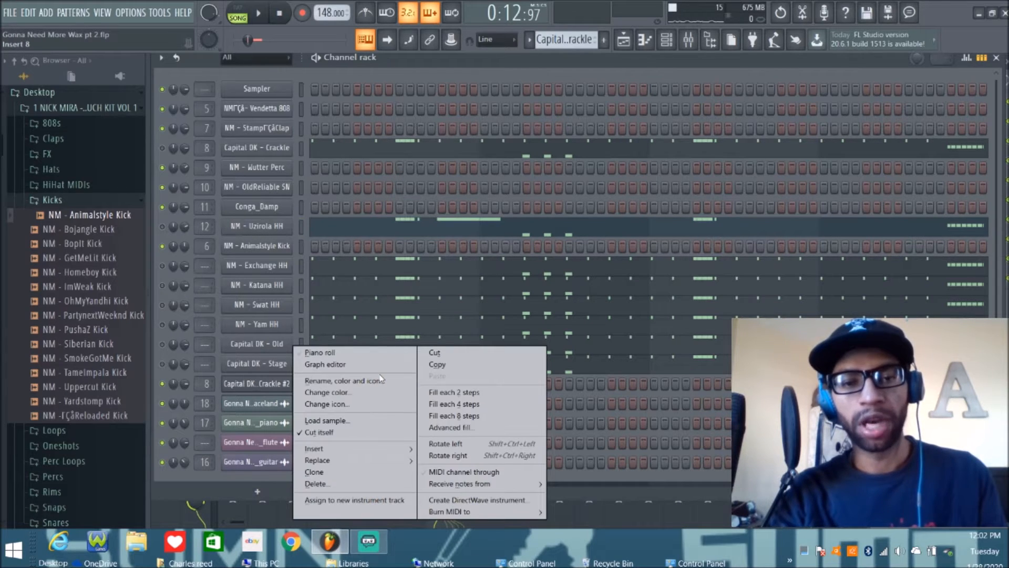
click(271, 390)
right_click(270, 390)
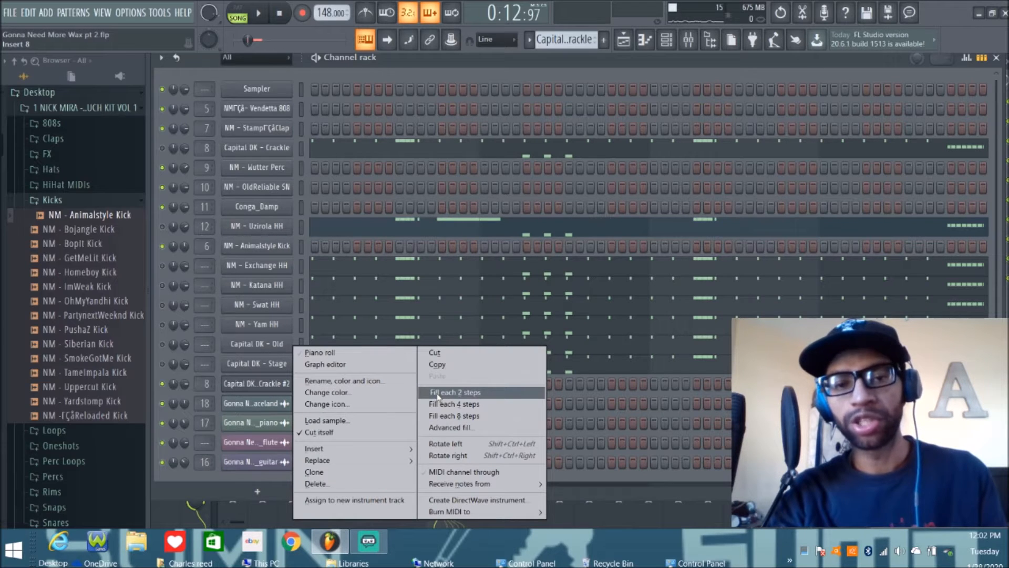
click(458, 415)
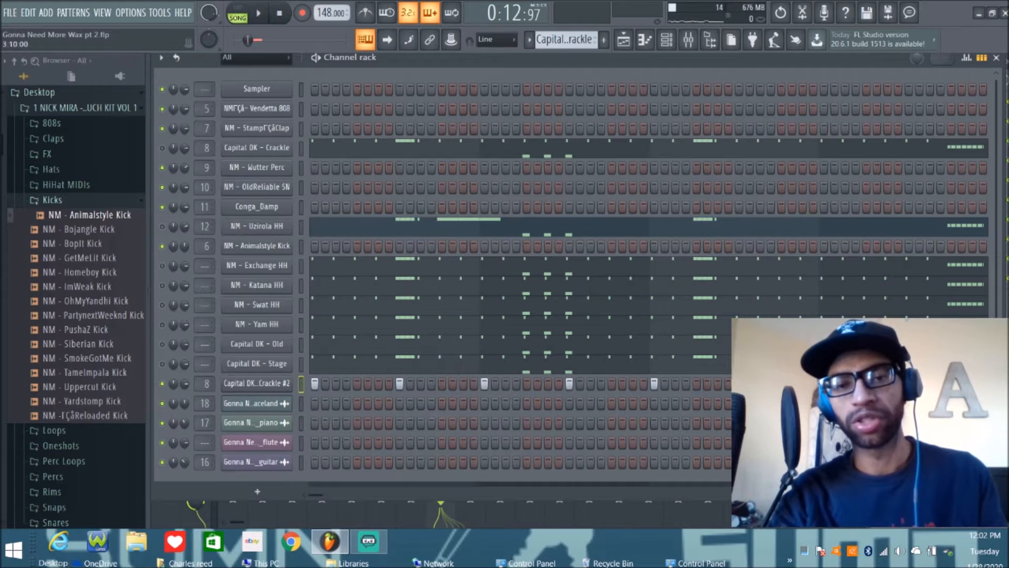
Step: Play the loop while refilling Crackle #2 every 4 steps and finally every 2 steps, and stop playback
key(space)
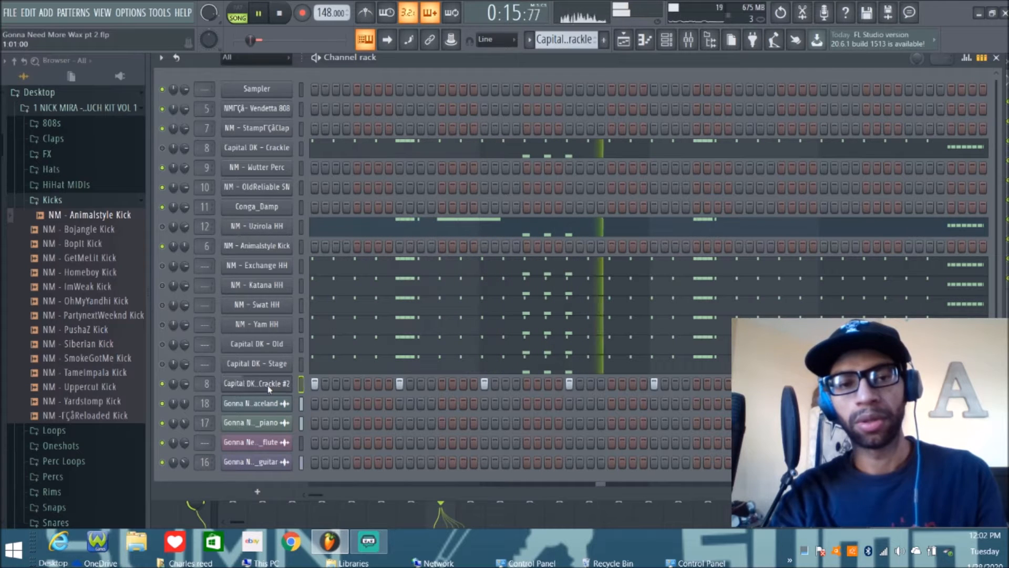
right_click(289, 383)
click(453, 403)
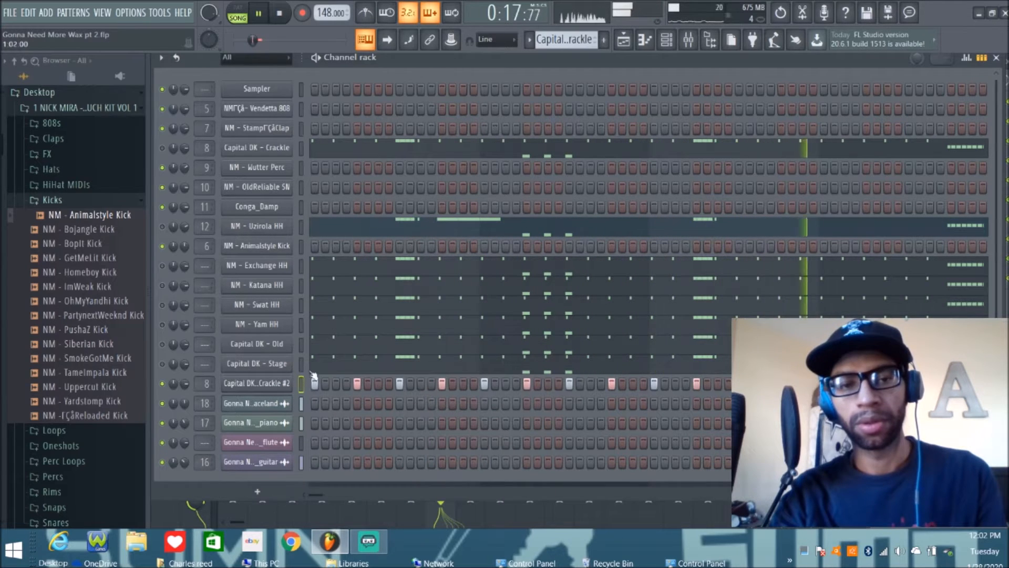
right_click(268, 385)
click(441, 394)
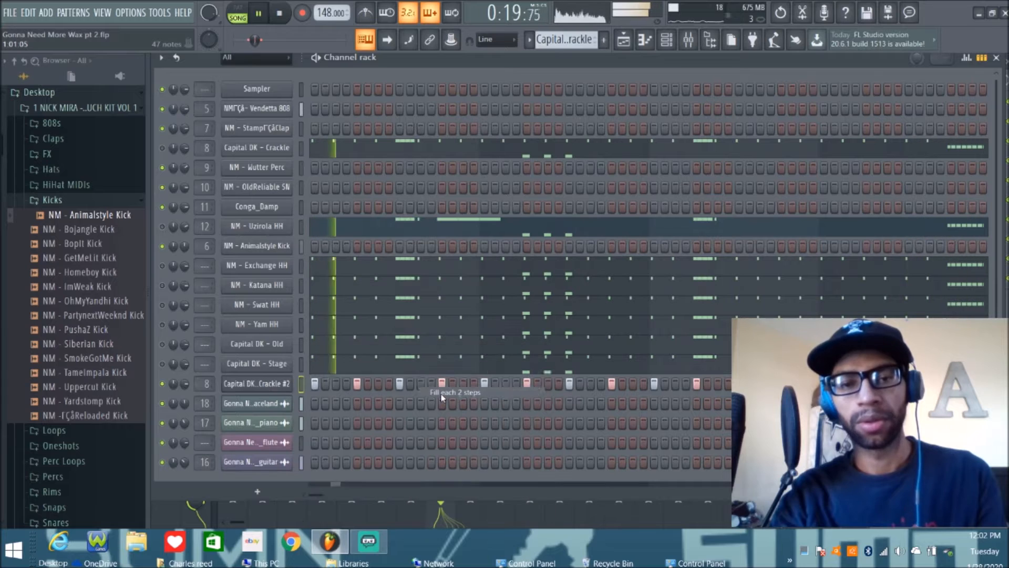
key(space)
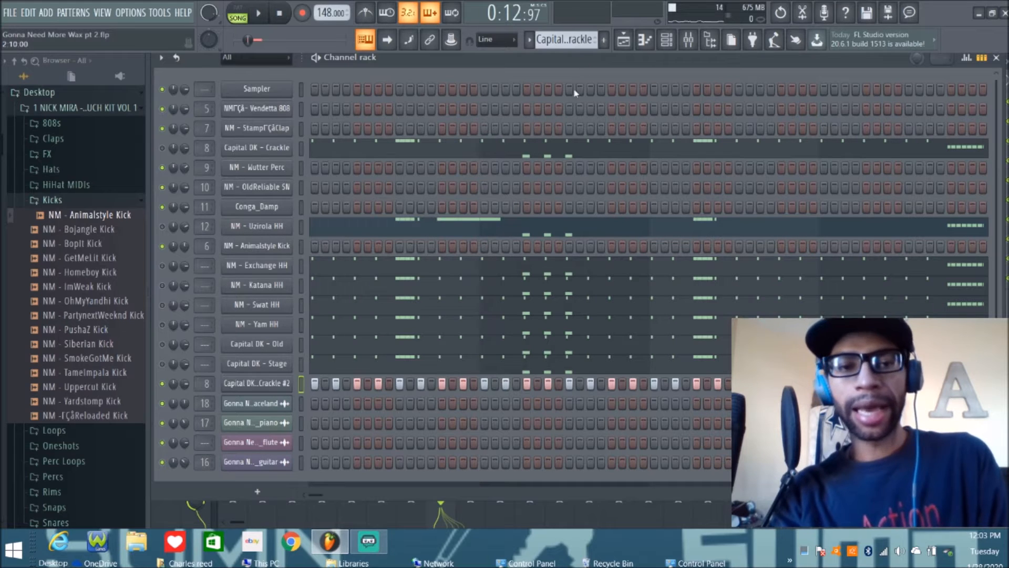
Step: Open the Capital DK - Crackle #2 hi-hat pattern in the piano roll
click(256, 383)
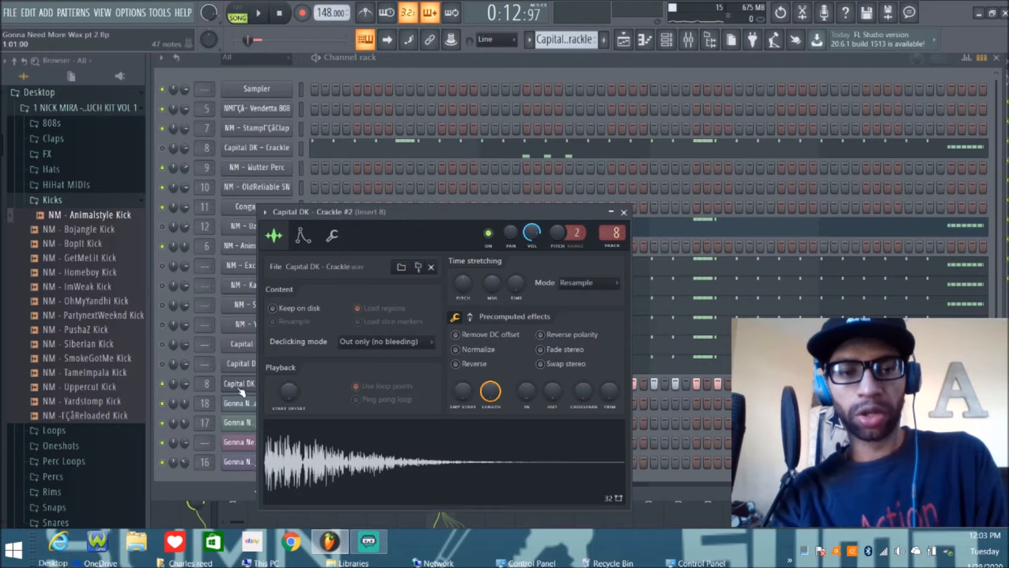
click(693, 62)
click(647, 43)
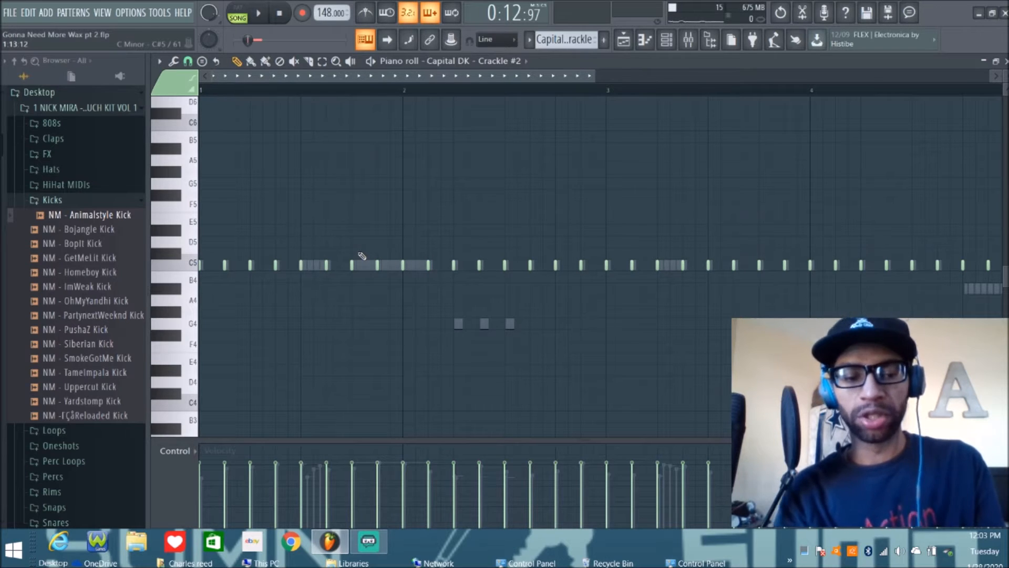
Step: Select all Crackle #2 notes and set the piano roll snap to none
key(ctrl+a)
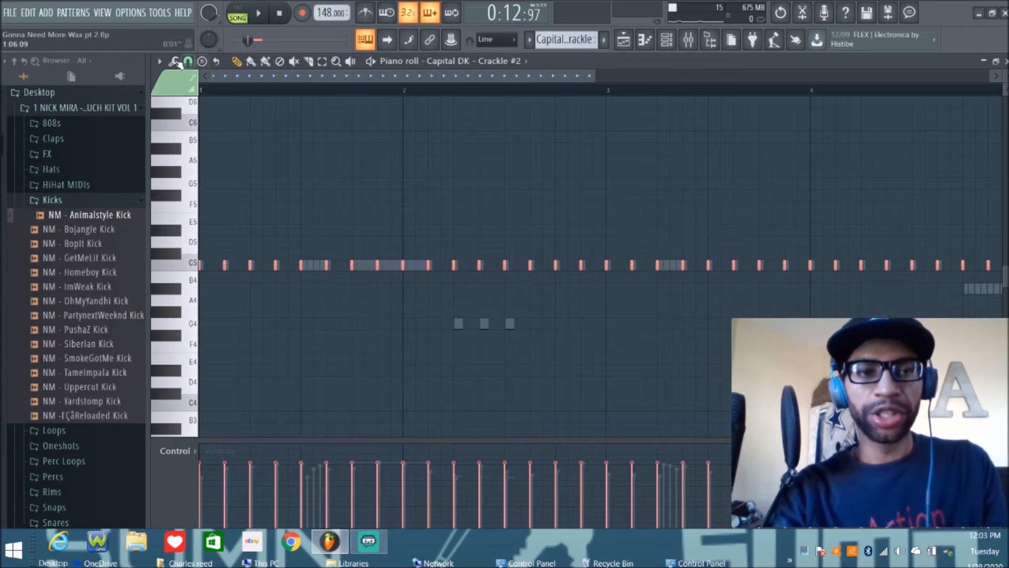
click(159, 61)
mouse_move(184, 90)
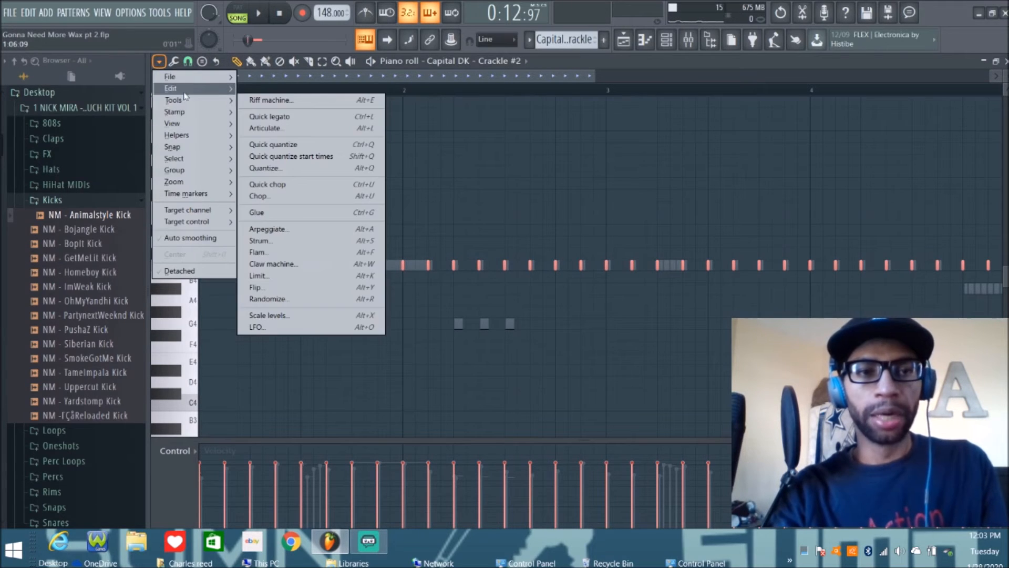
mouse_move(197, 116)
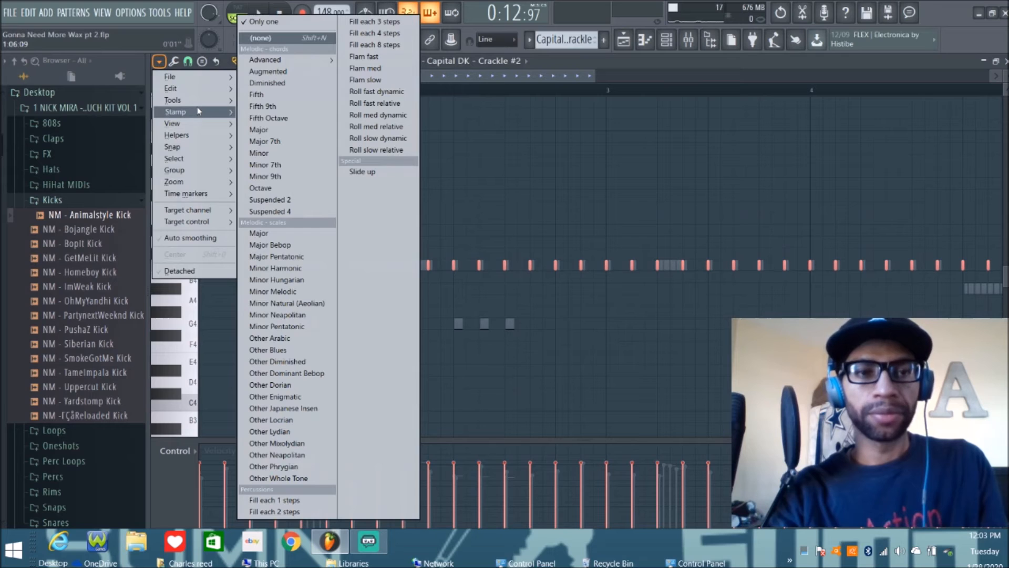
mouse_move(202, 147)
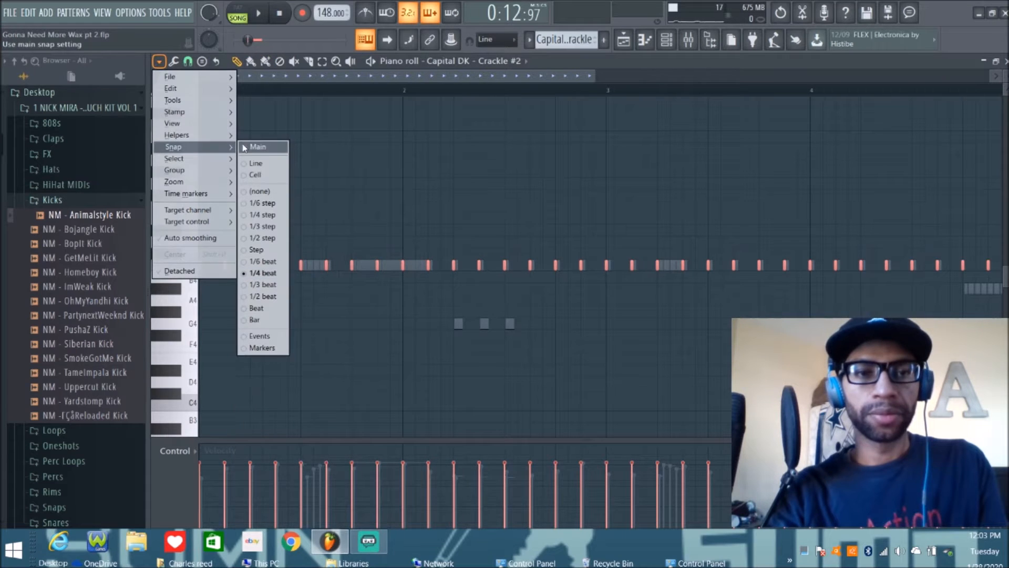
click(259, 192)
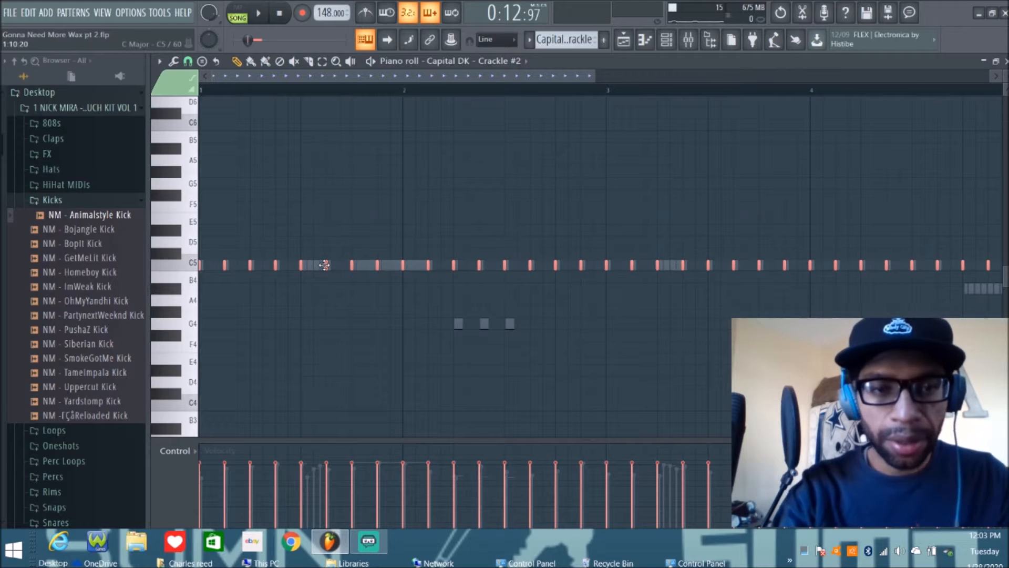
Step: Nudge all selected hi-hat notes slightly later off the grid, fine-tune the offset, and play the loop
drag(324, 266, 326, 264)
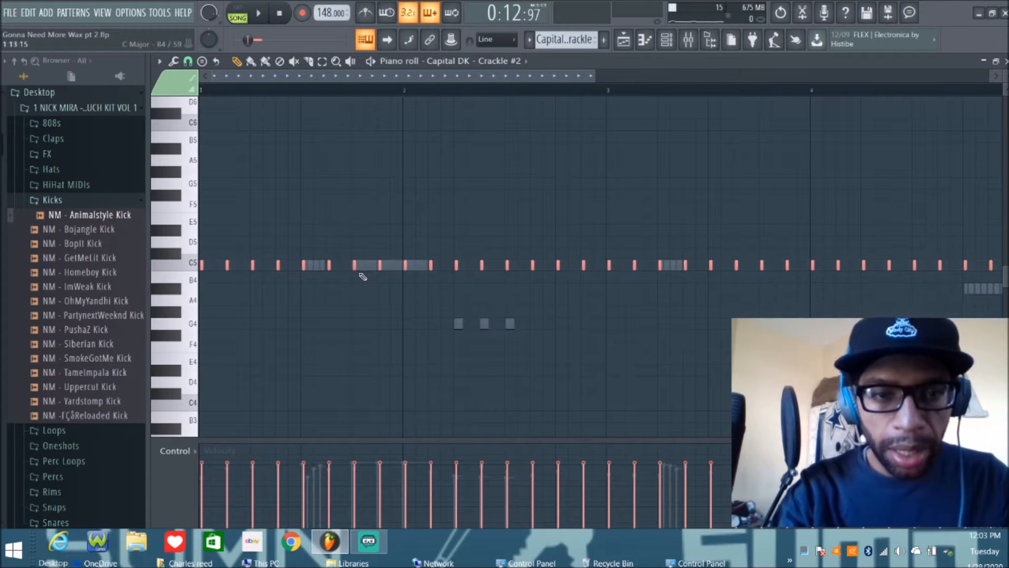
drag(381, 265, 380, 265)
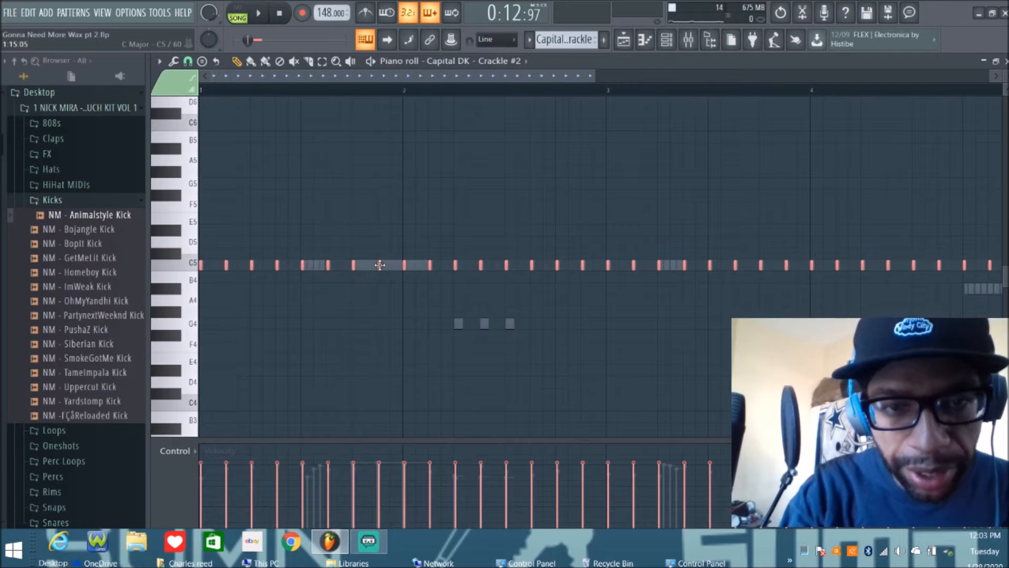
drag(380, 265, 379, 265)
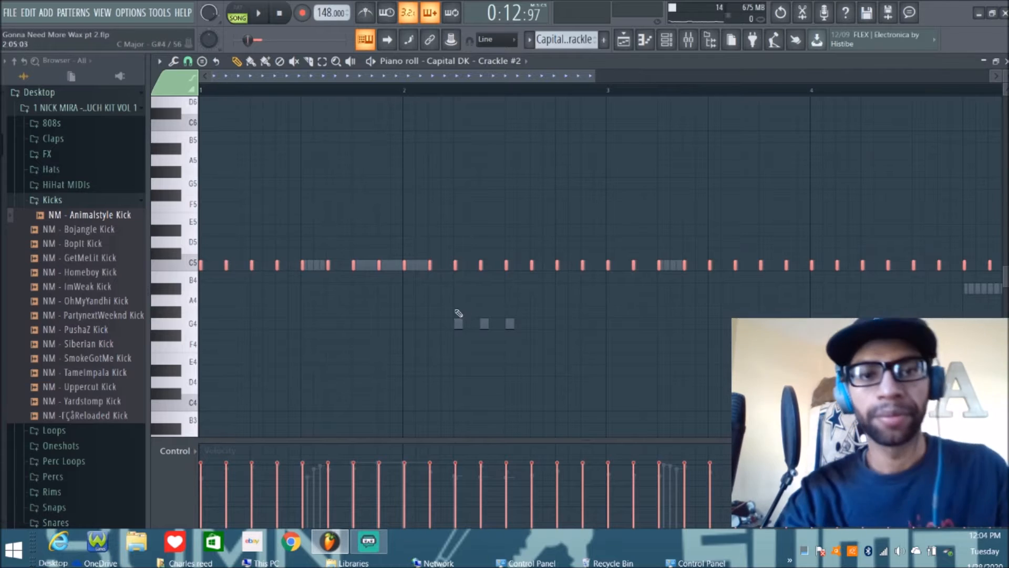
key(space)
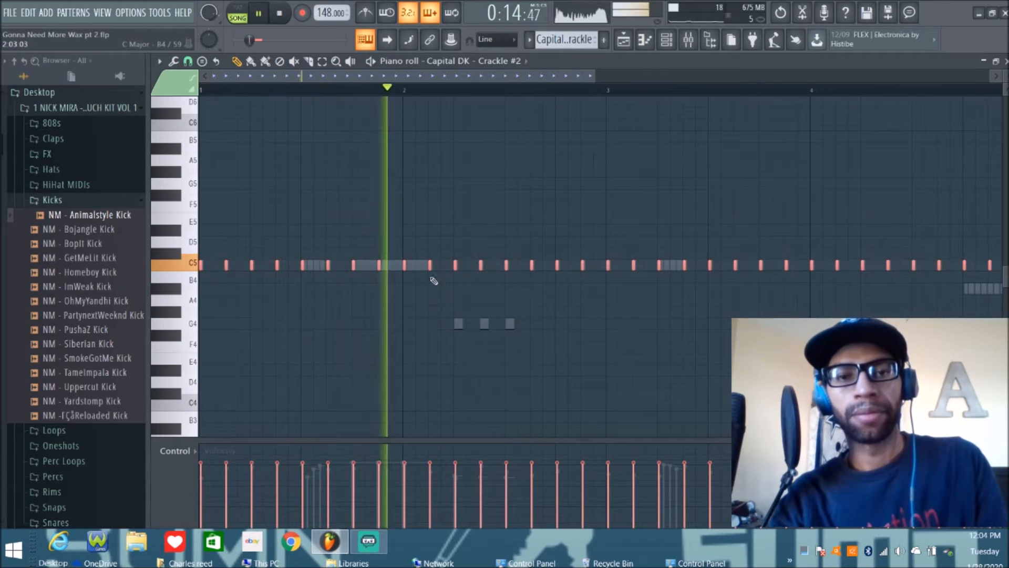
key(space)
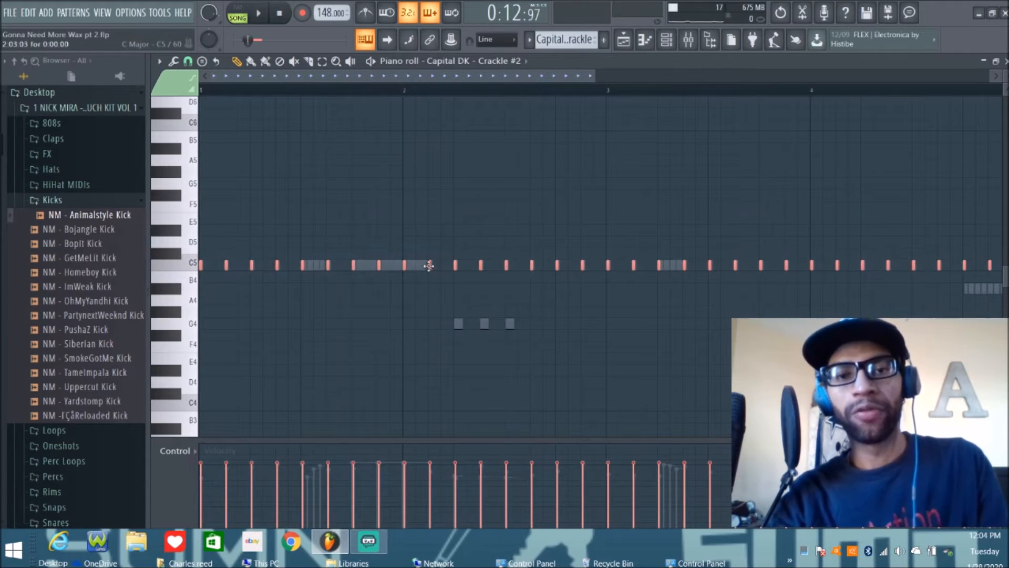
Step: Shift all the hi-hat notes slightly earlier, back towards the grid, and play the start of the loop repeatedly
drag(429, 266, 421, 267)
key(space)
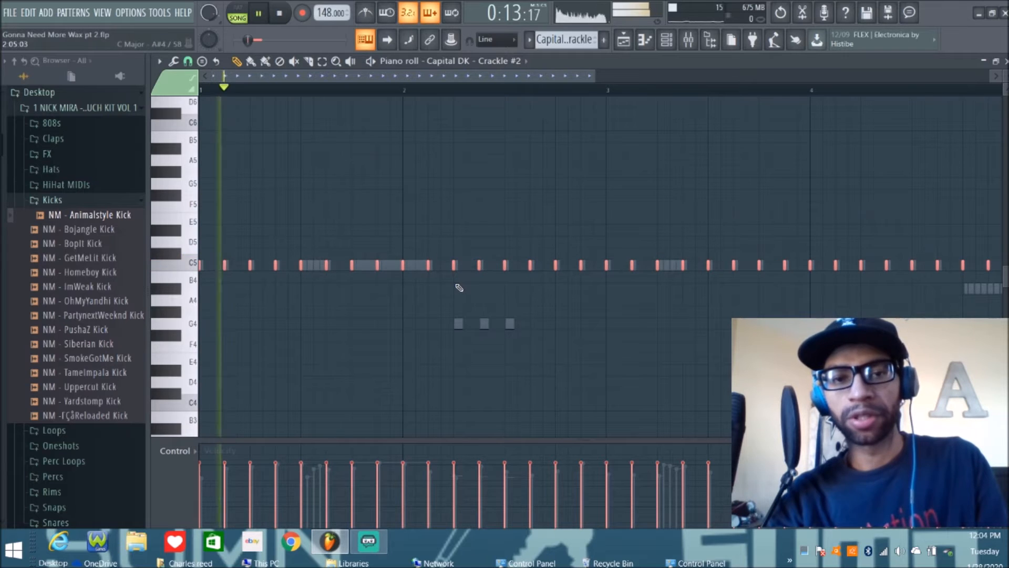
key(space)
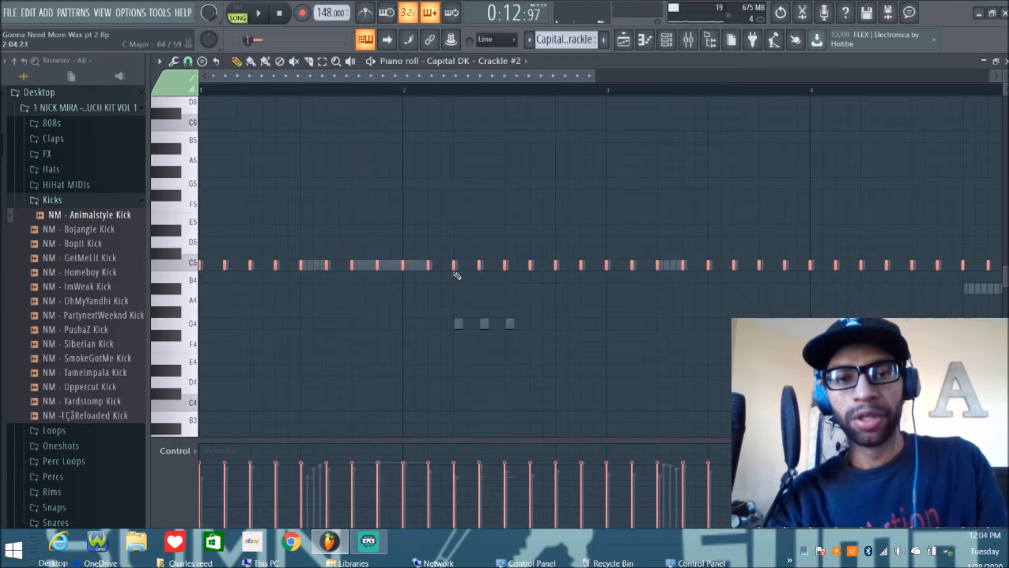
key(space)
key(space)
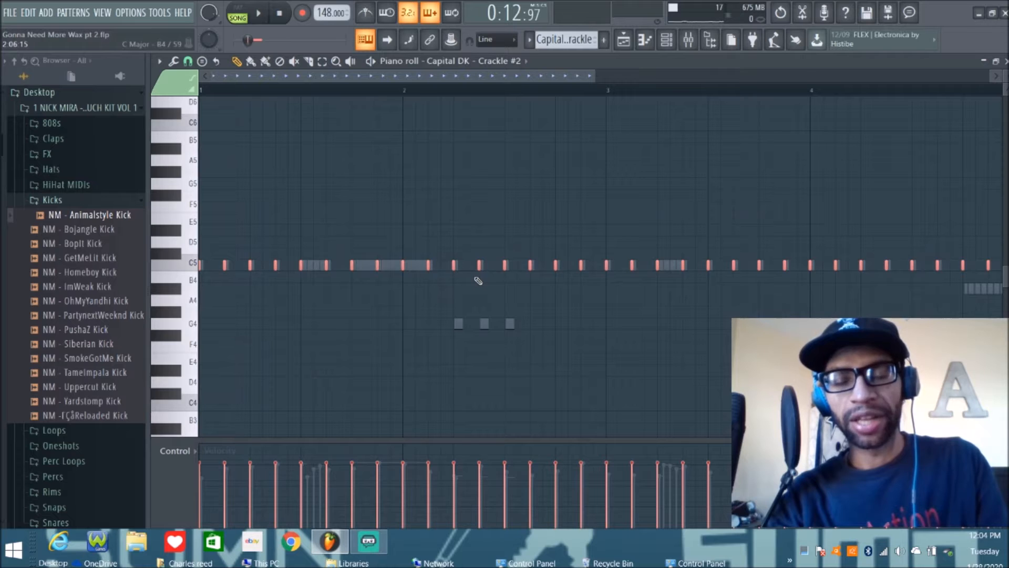
key(space)
key(space)
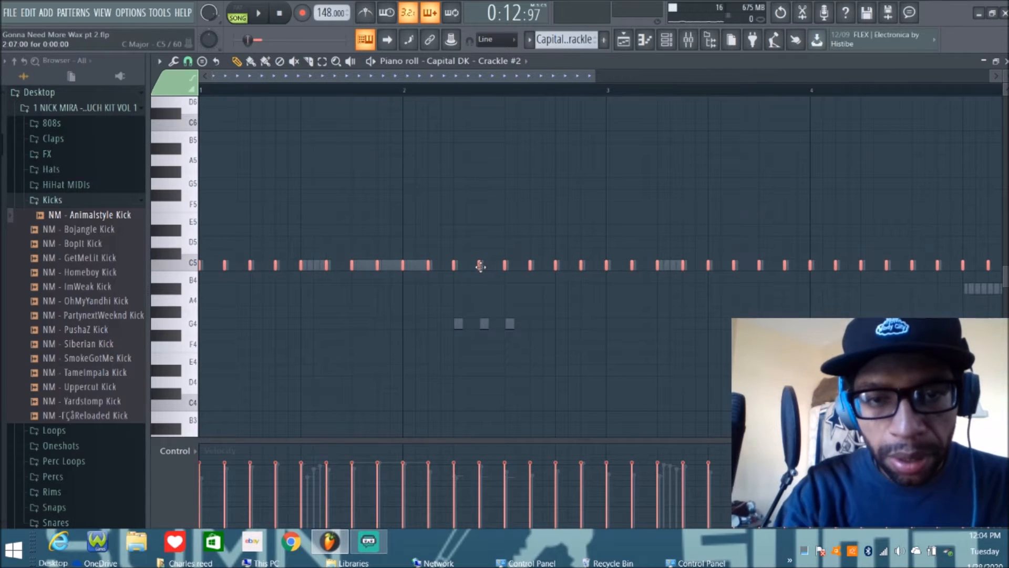
Step: Move all the hi-hat notes slightly later once more and play the loop with the delayed timing
drag(480, 265, 485, 261)
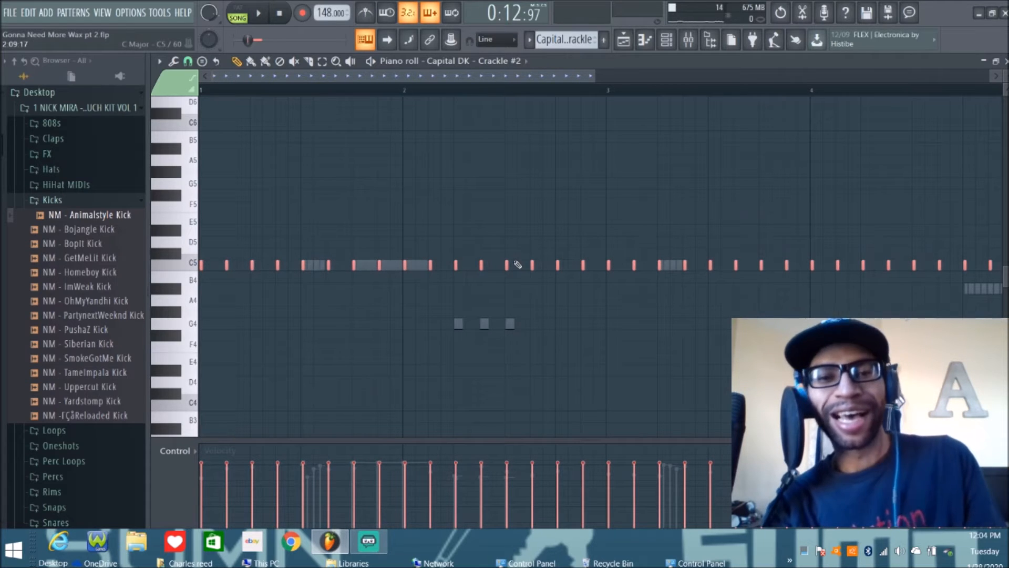
key(space)
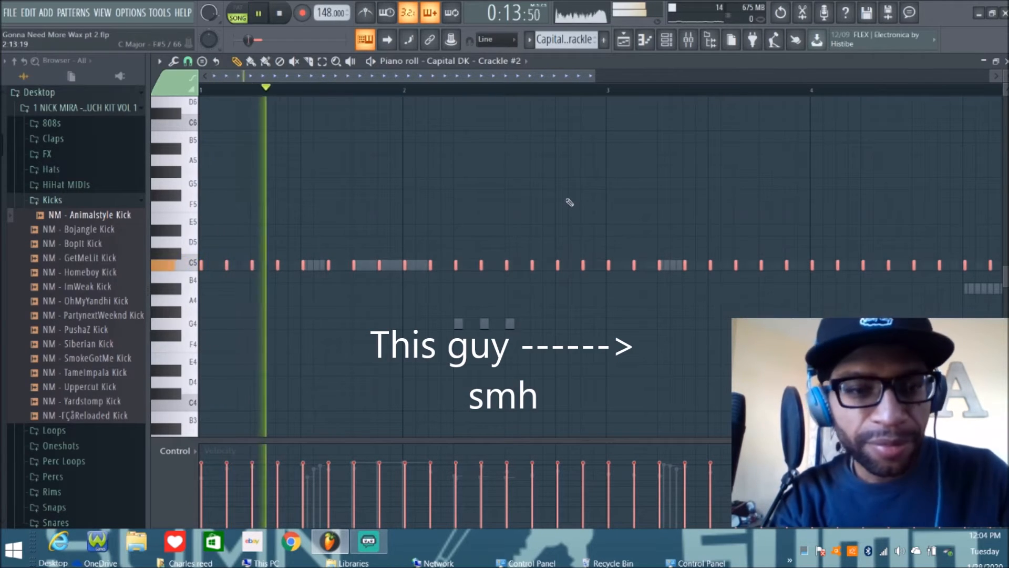
key(space)
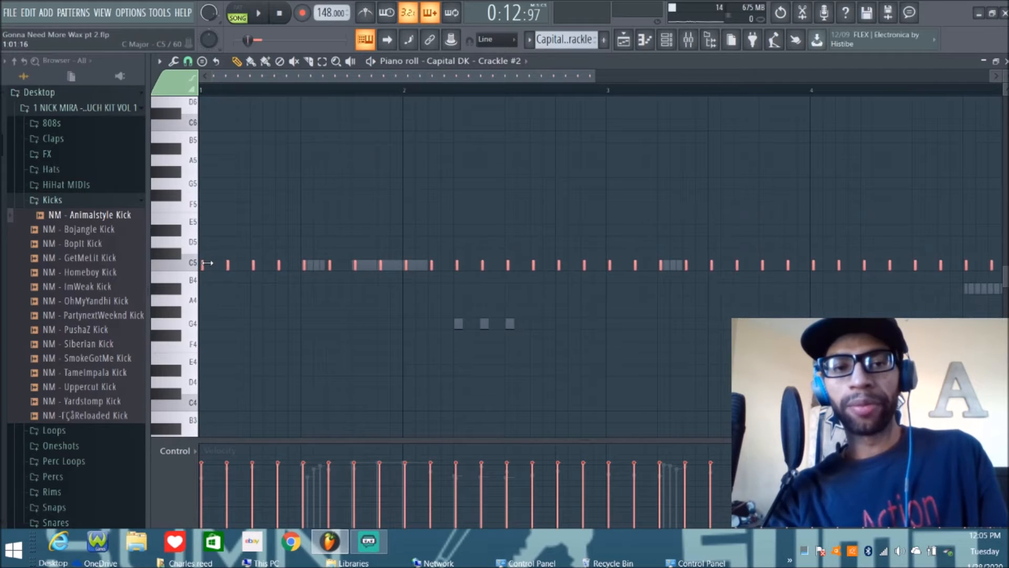
Step: Stretch the first C5 note nearly to the second, split it into a roll with the default arpeggiator, and play the loop
click(249, 122)
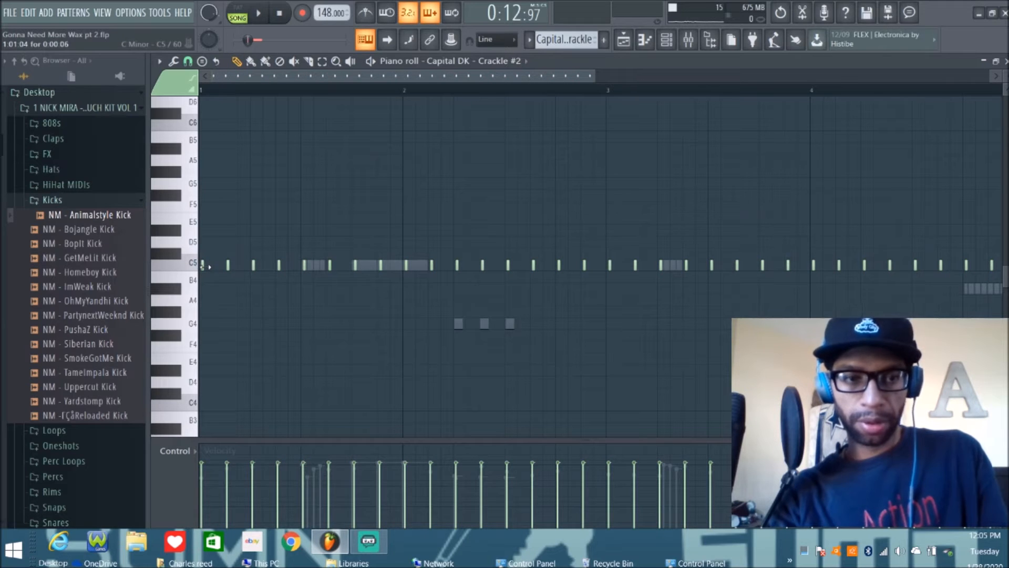
drag(205, 265, 227, 267)
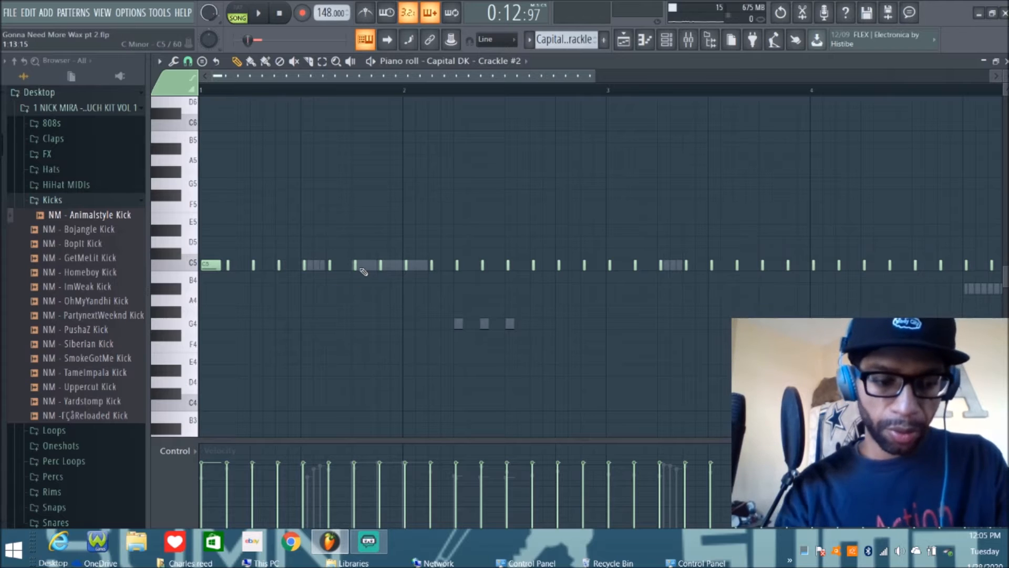
key(ctrl+a)
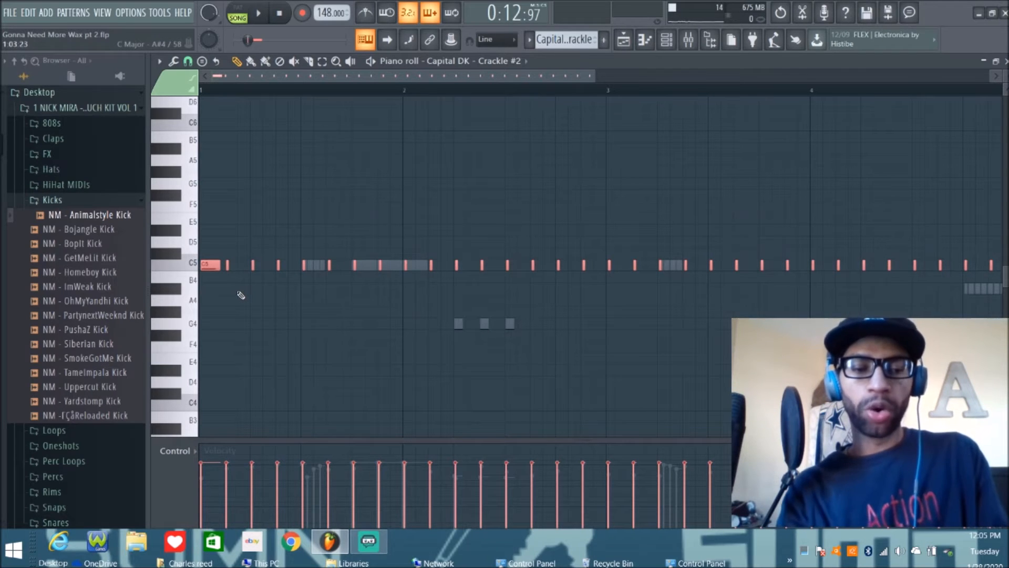
key(alt+a)
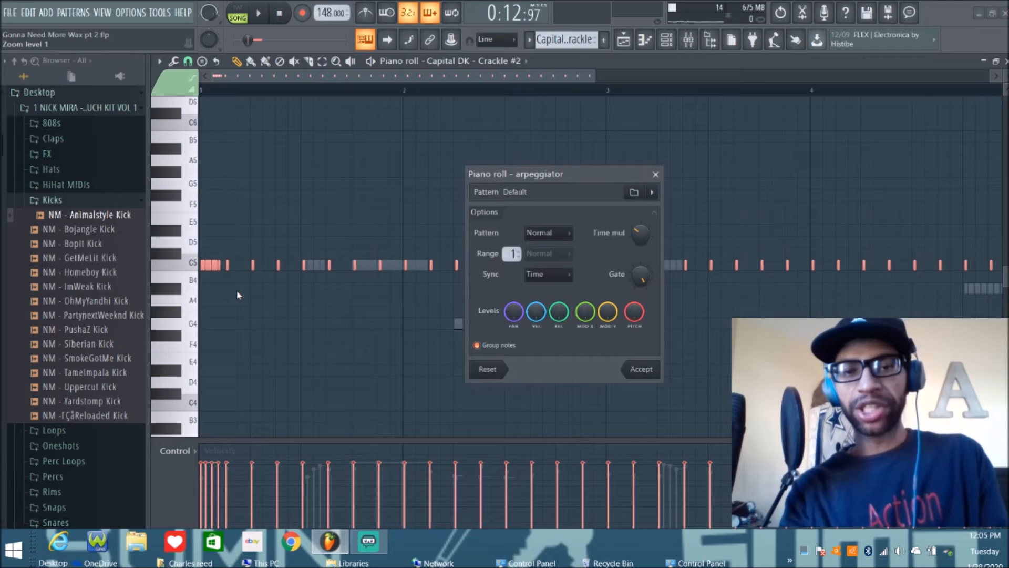
click(646, 372)
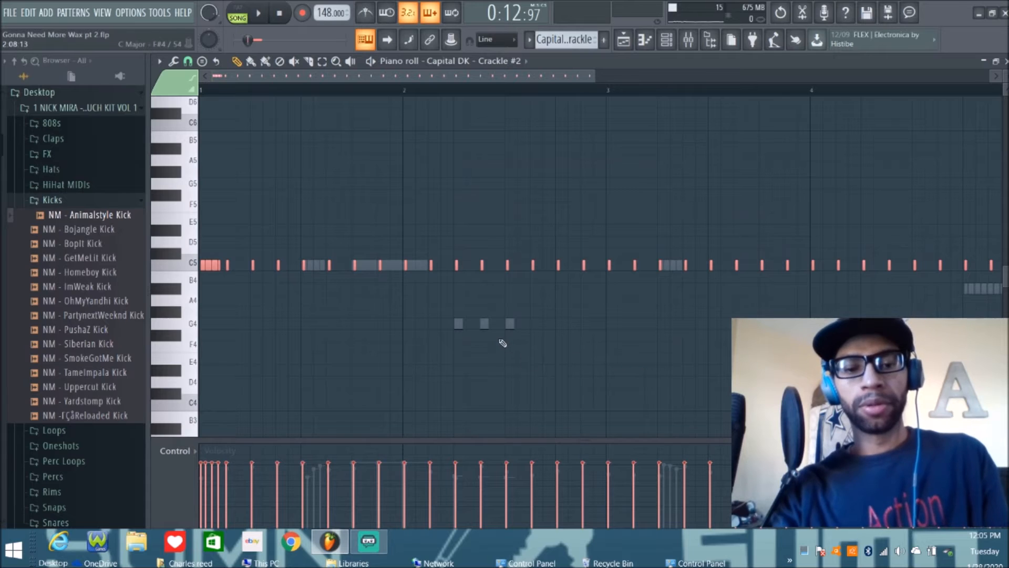
key(space)
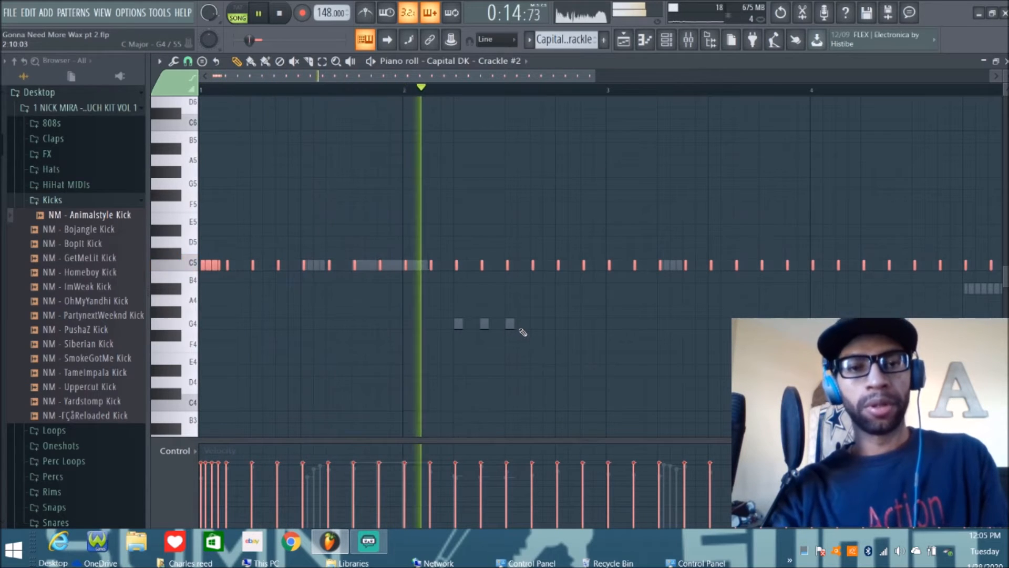
key(space)
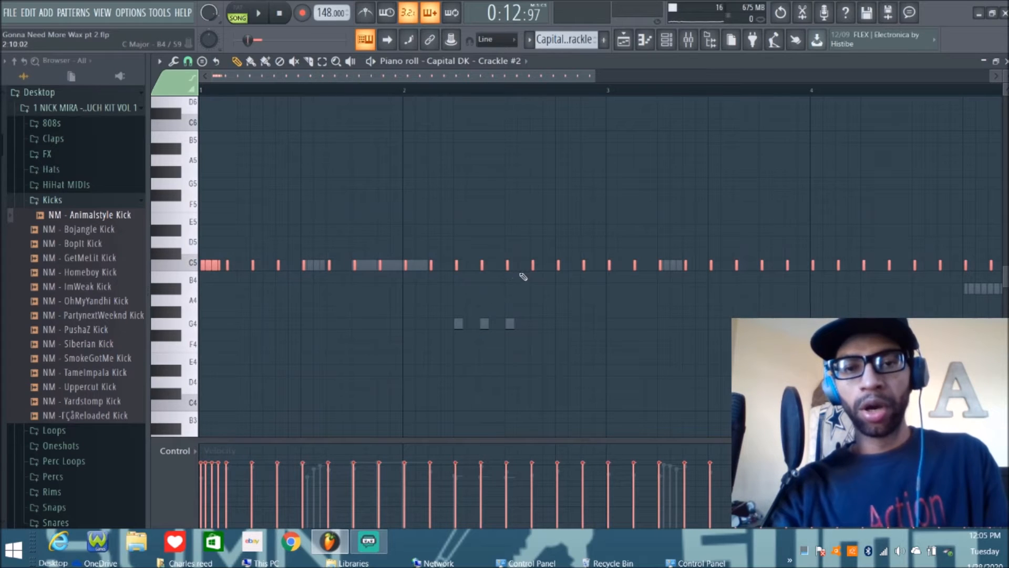
Step: Lengthen all the notes slightly, deselect them, and stretch the C5 note midway through bar 2 nearly to the next note
drag(509, 266, 516, 266)
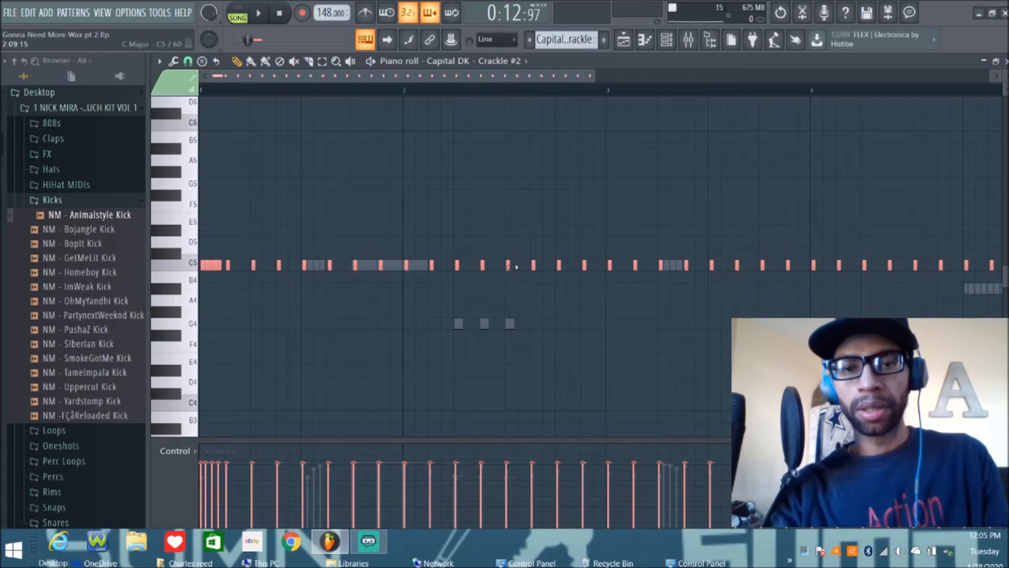
ctrl+click(500, 216)
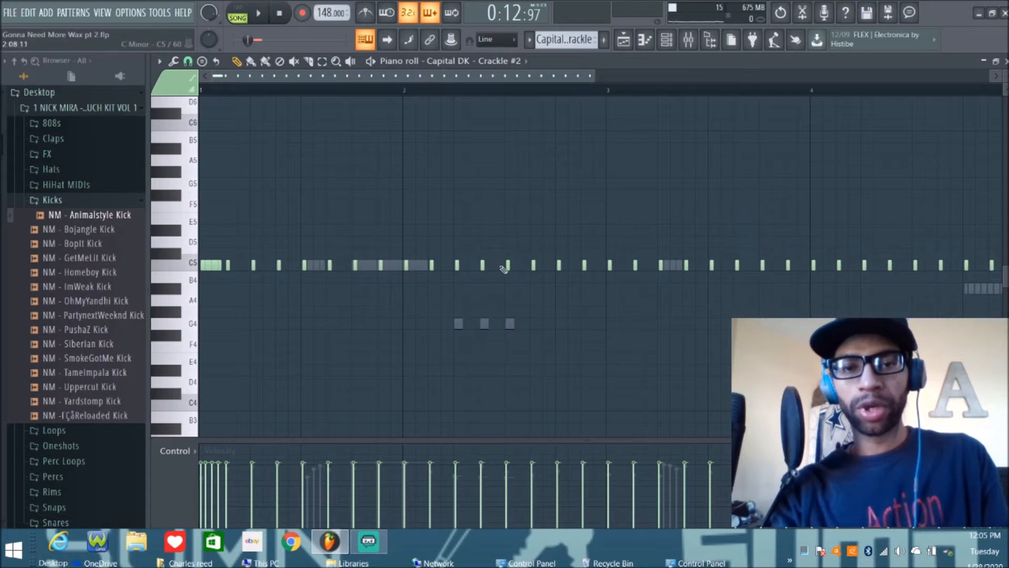
drag(514, 264, 531, 264)
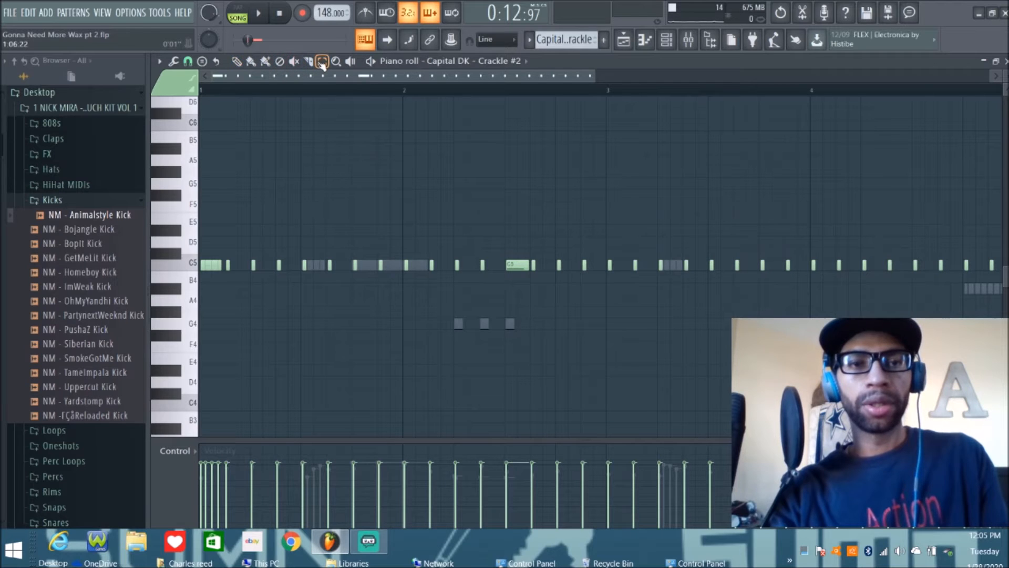
Step: Select only the stretched note in bar 2, split it into a roll with the default chopper, and play the loop
drag(517, 237, 511, 279)
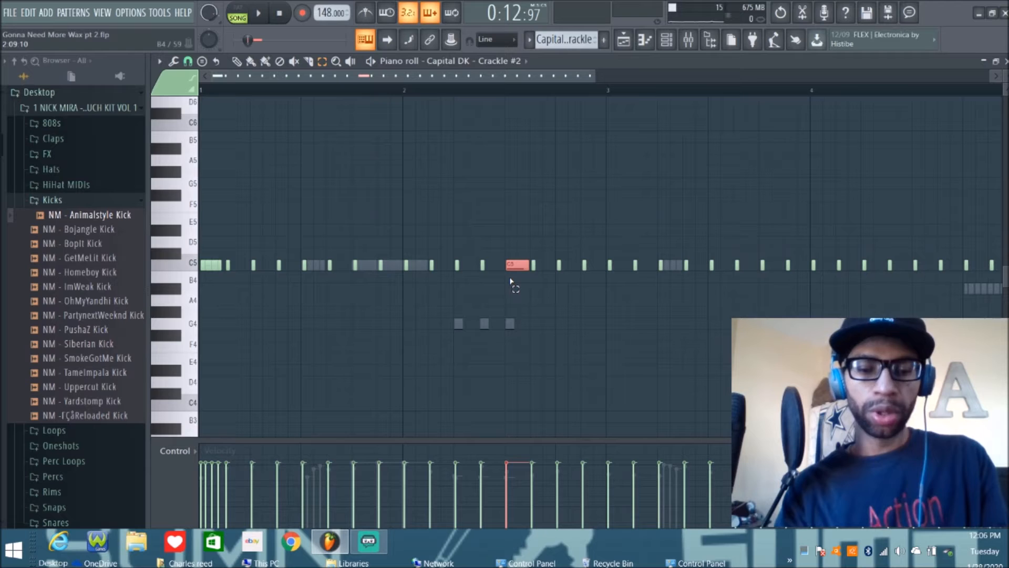
key(ctrl+u)
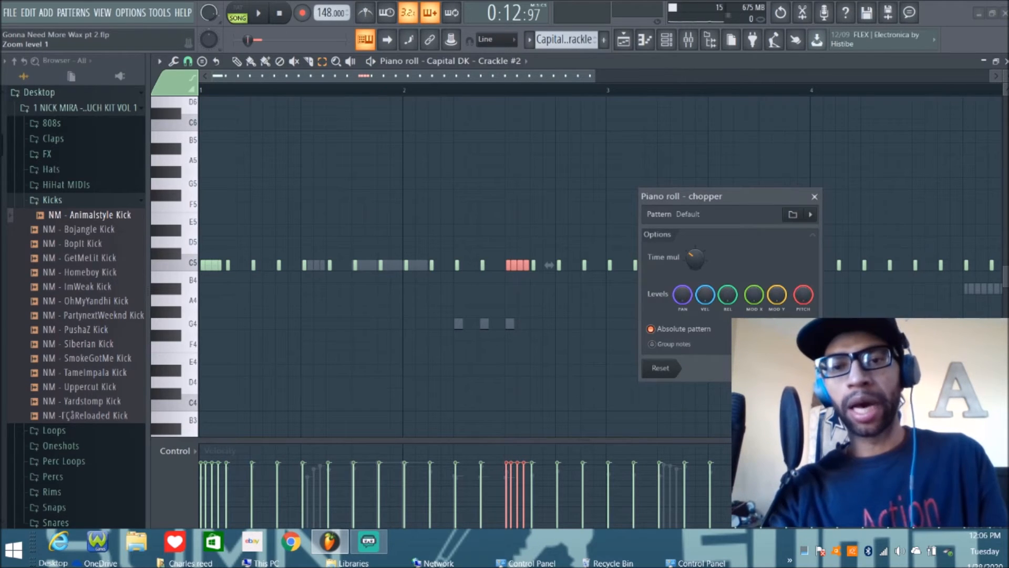
key(Return)
key(space)
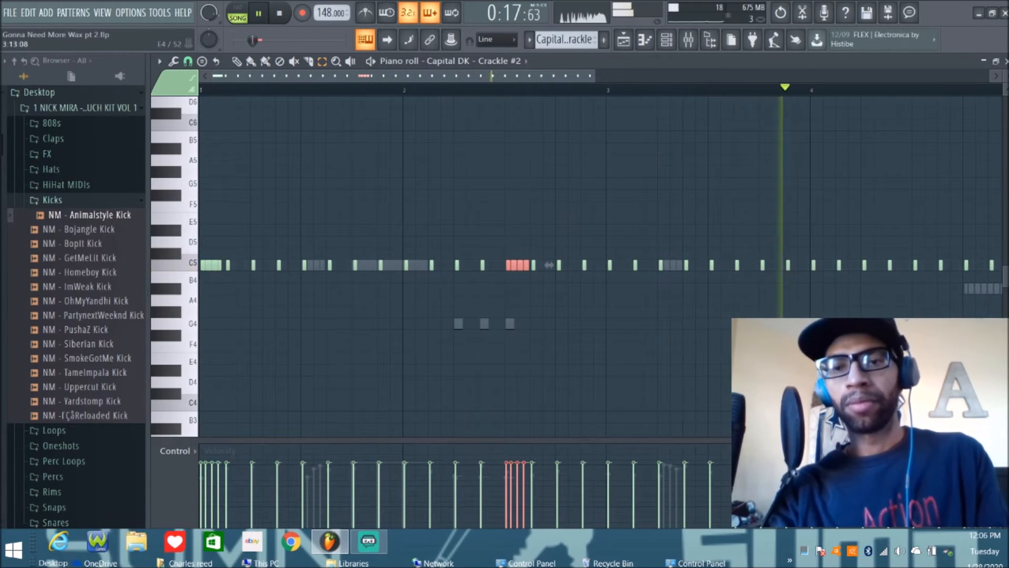
key(space)
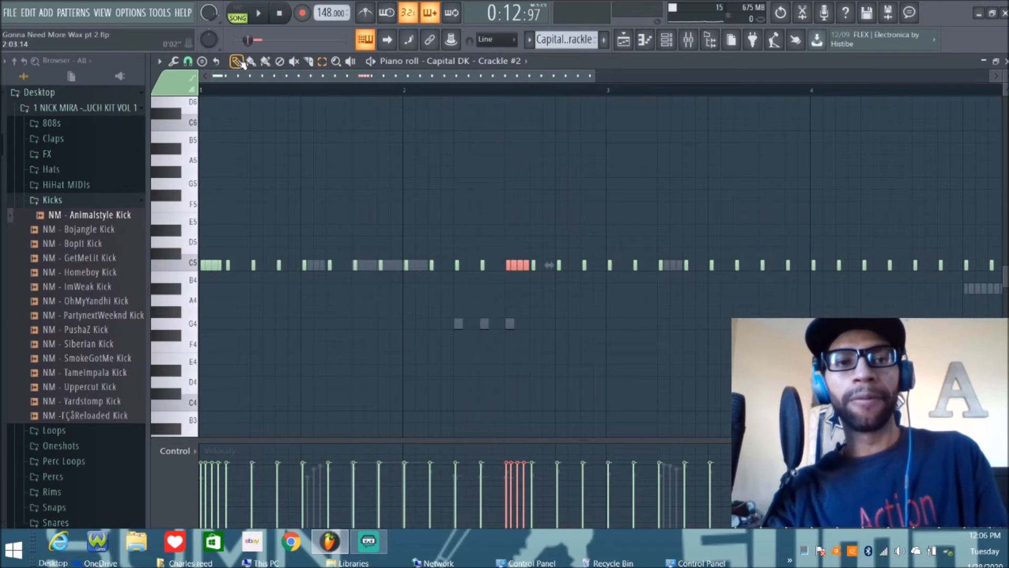
Step: Set the piano roll's snap to 1/6 step and finally to 1/6 beat
click(159, 62)
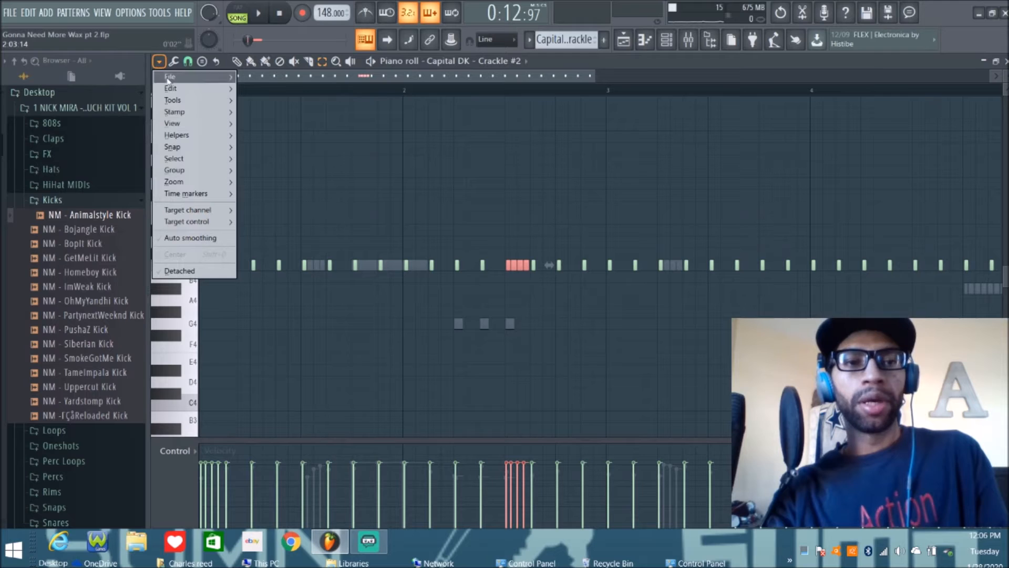
mouse_move(178, 101)
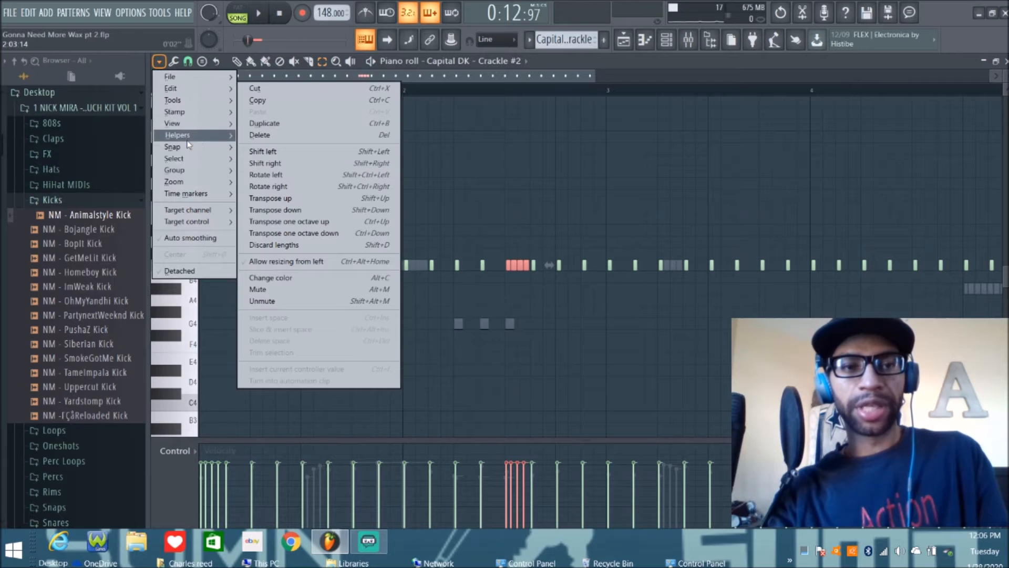
mouse_move(185, 151)
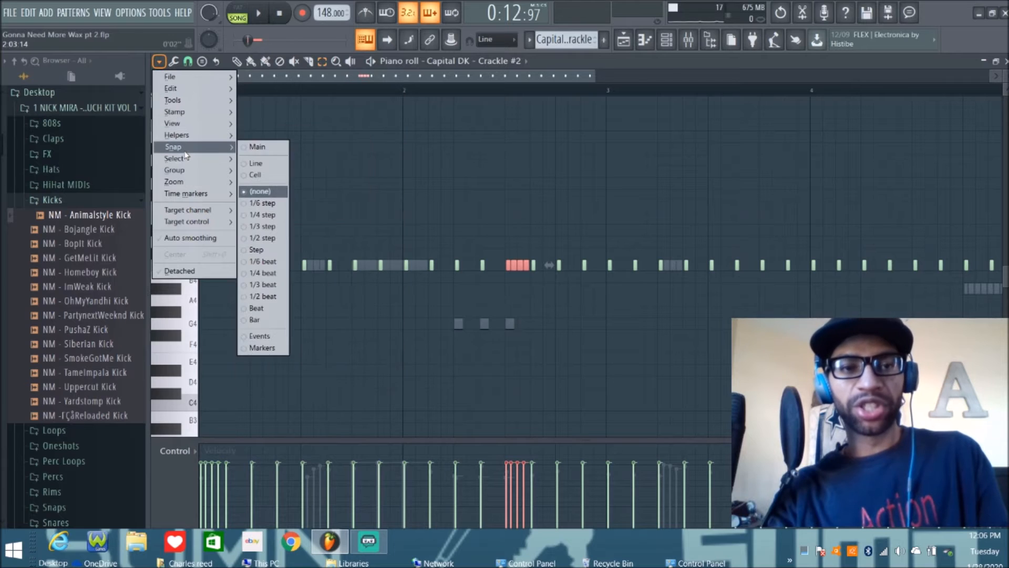
click(258, 203)
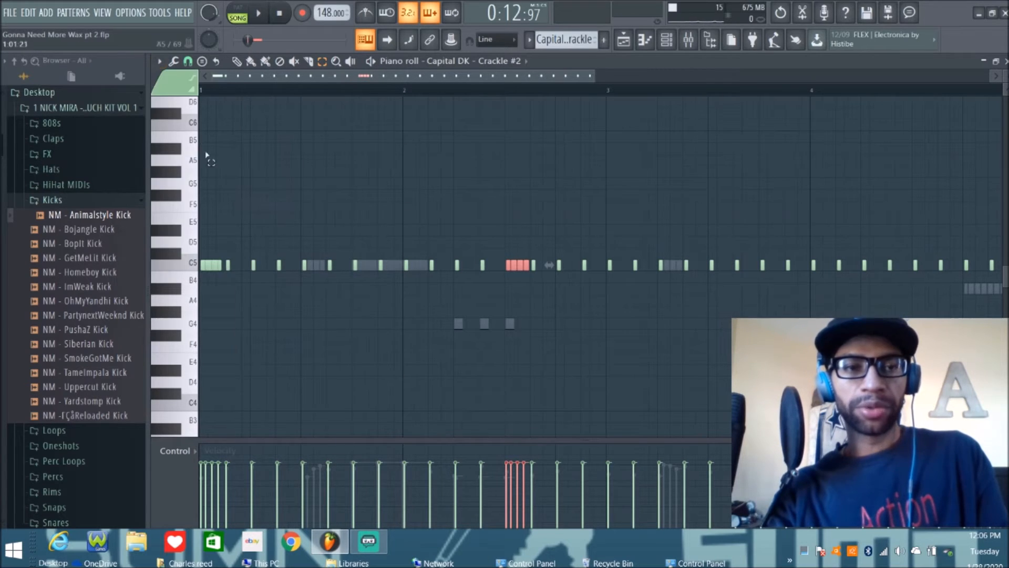
click(159, 61)
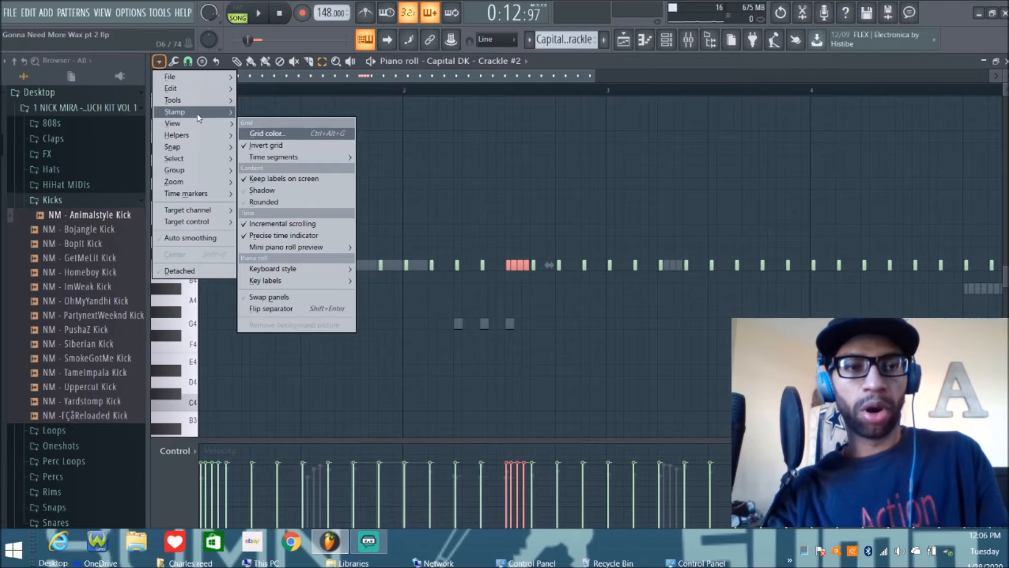
mouse_move(204, 149)
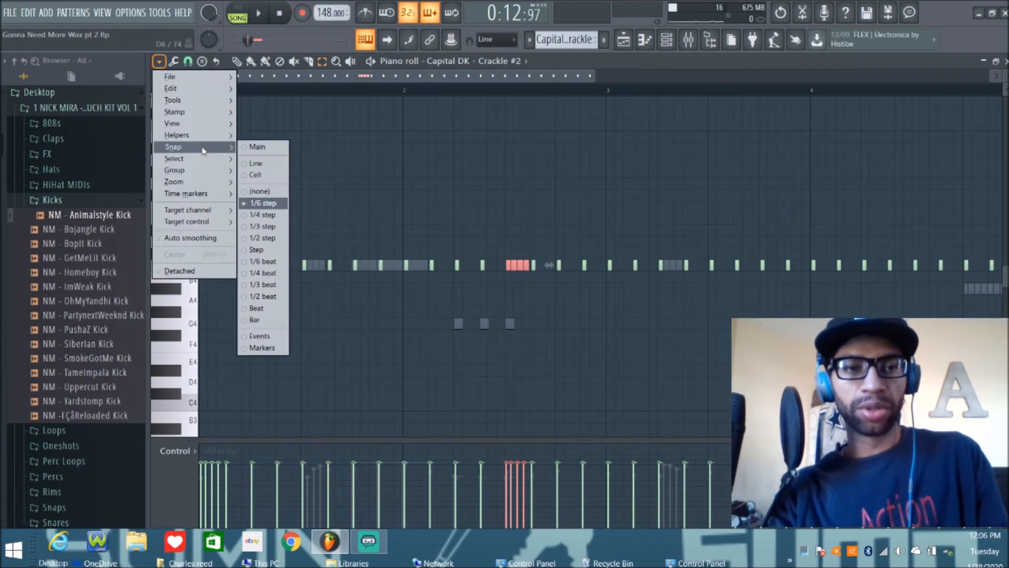
click(253, 263)
Step: Paint four short G#4 notes from beat 2 of bar 3 at the snap spacing and play the loop with them
click(252, 62)
click(676, 311)
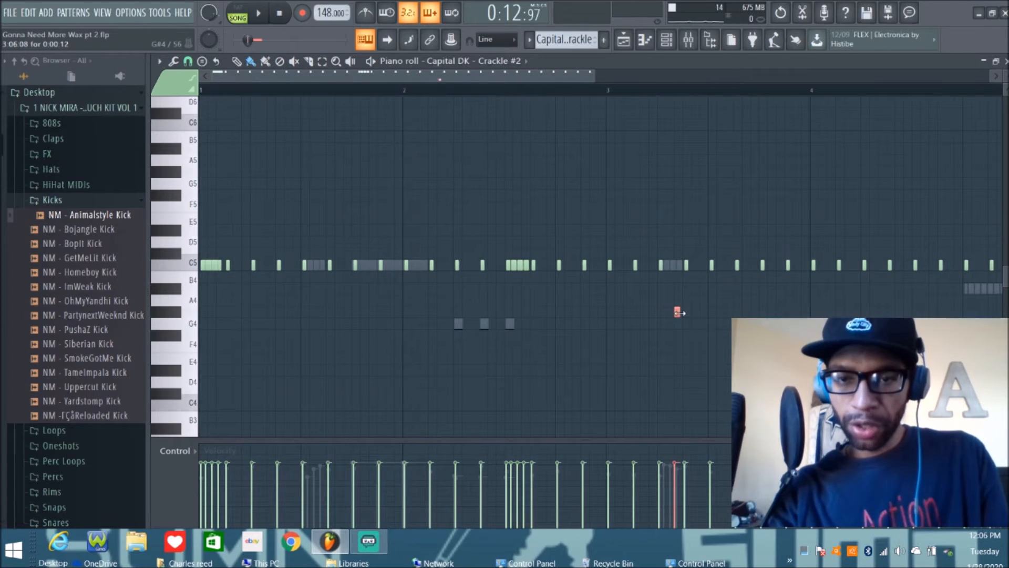
drag(685, 312, 703, 316)
right_click(701, 312)
key(space)
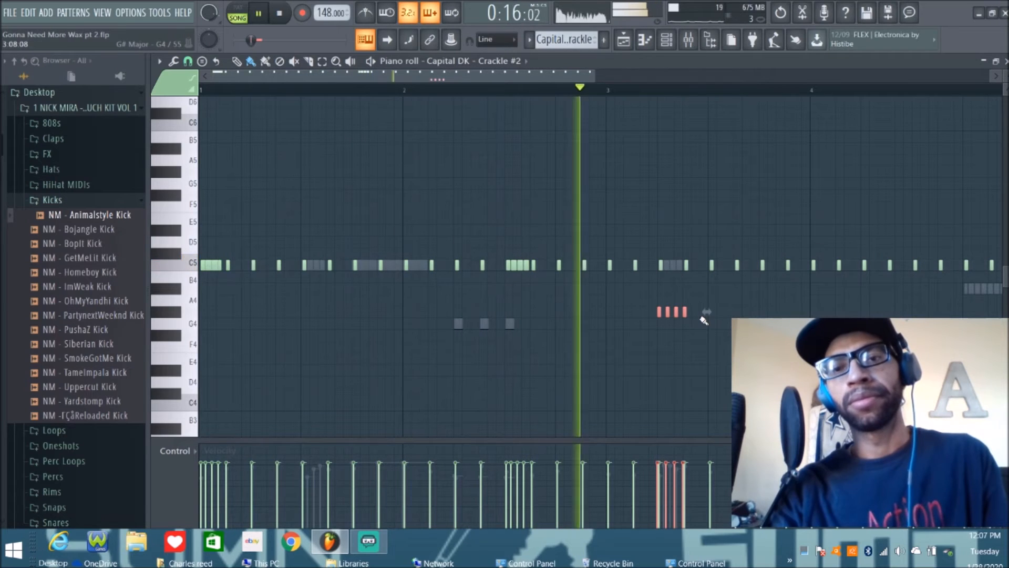
key(space)
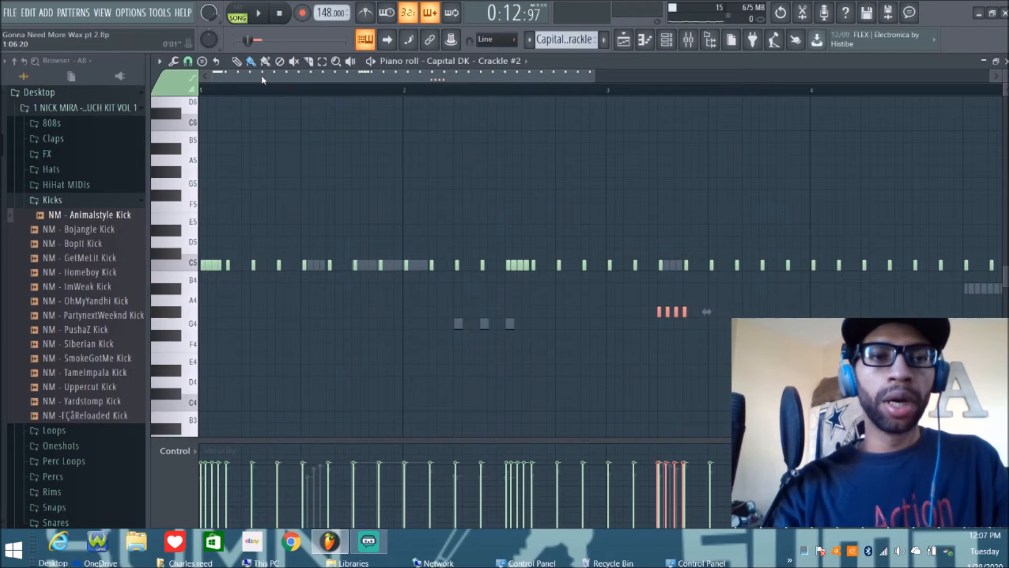
Step: Remove the four G#4 notes and reduce the two C5 rolls in bars 1 and 2 to single short notes
right_click(692, 313)
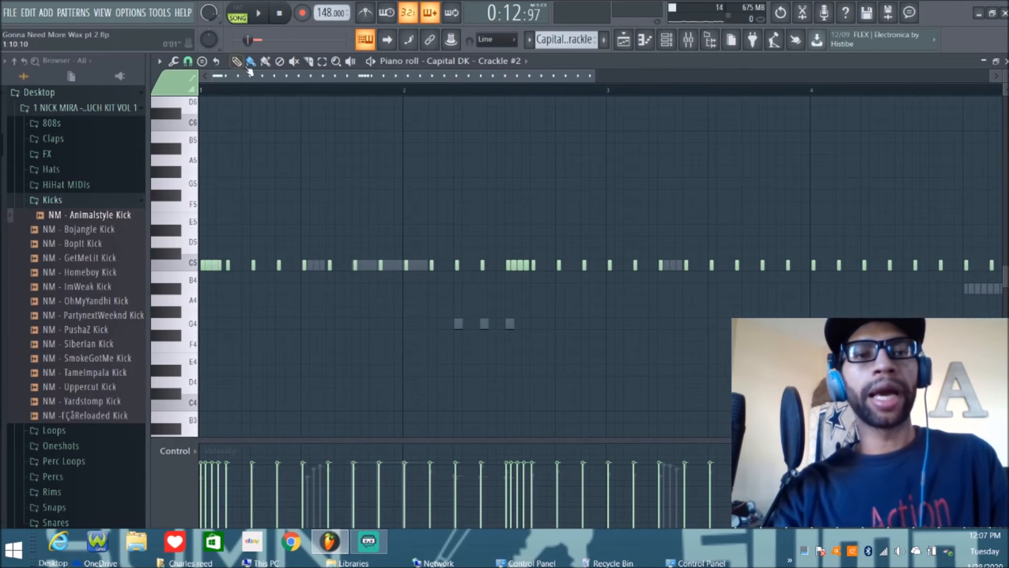
right_click(515, 265)
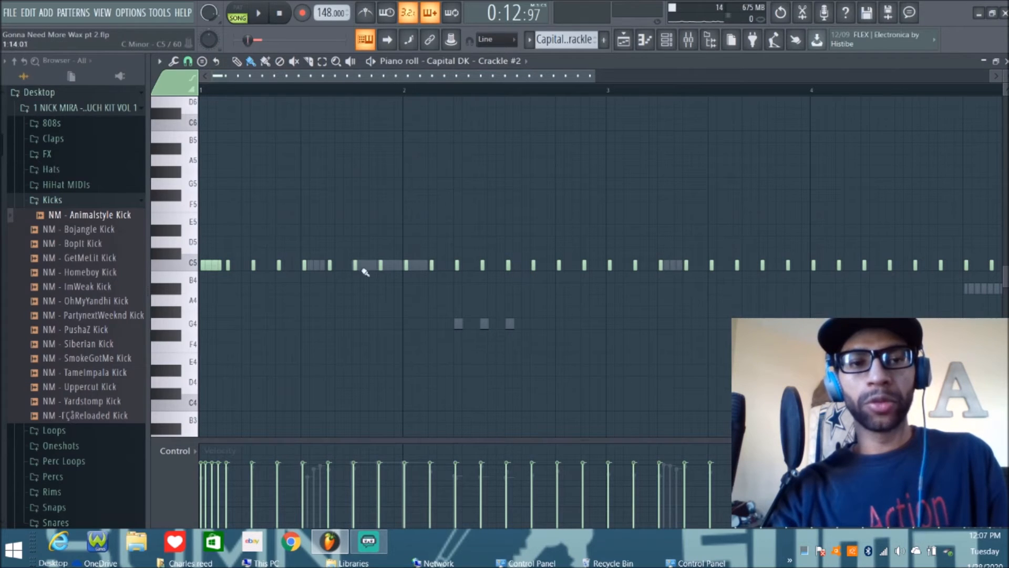
right_click(213, 264)
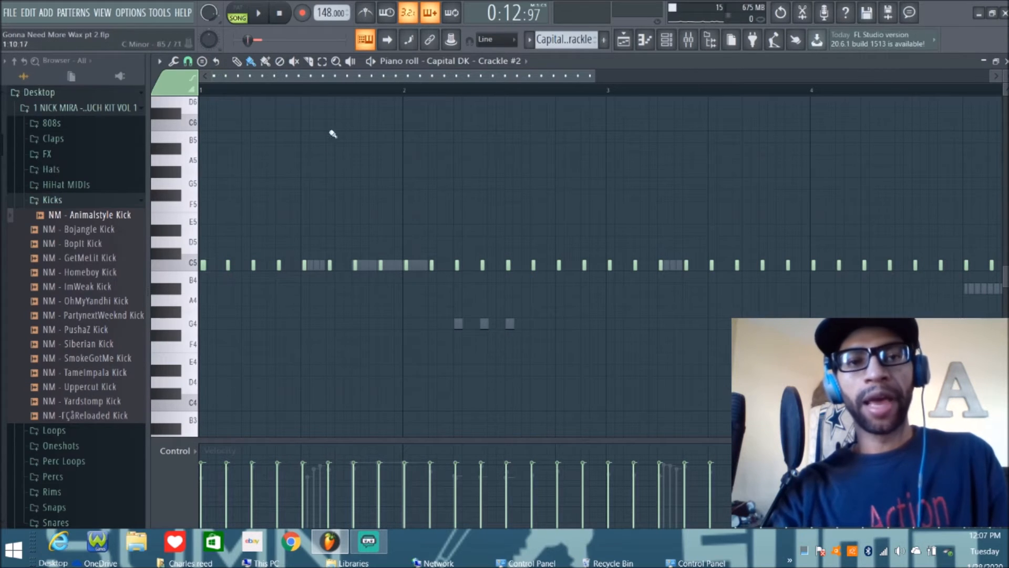
Step: Lengthen the last two C5 notes of bar 4, preview an arpeggiator roll with a raised time multiplier during playback, and discard the roll
drag(385, 77, 541, 171)
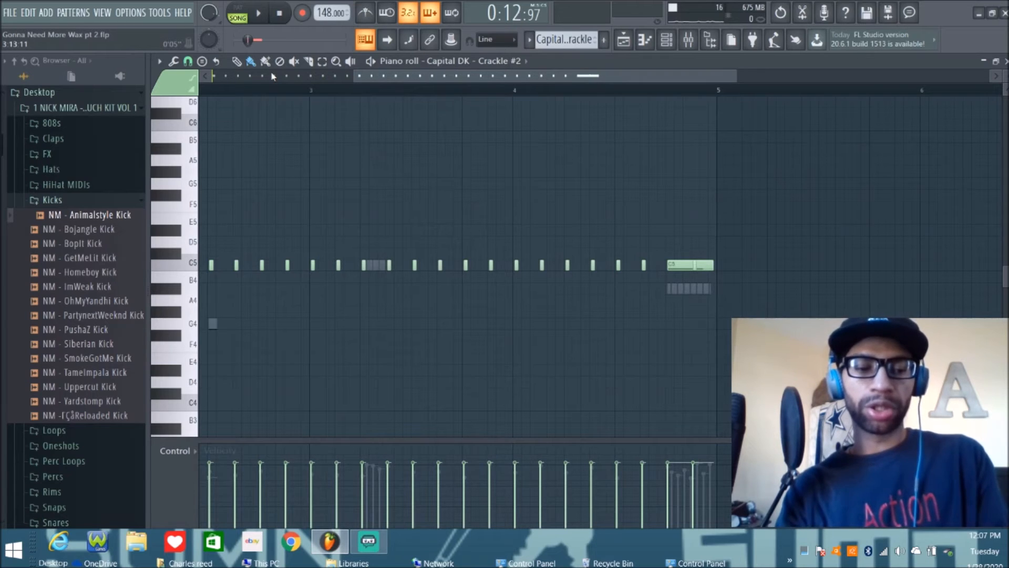
key(alt+a)
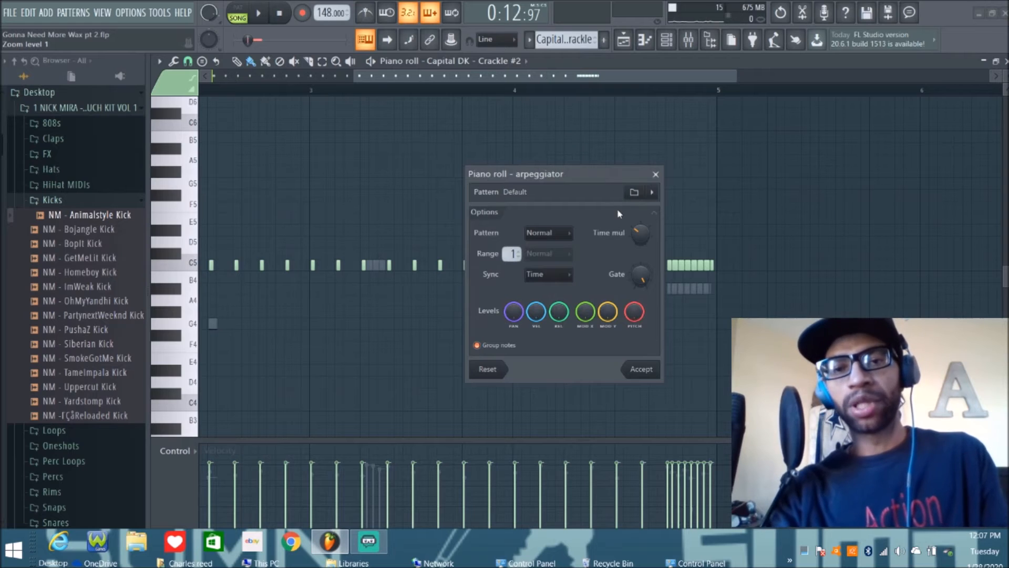
drag(640, 233, 640, 239)
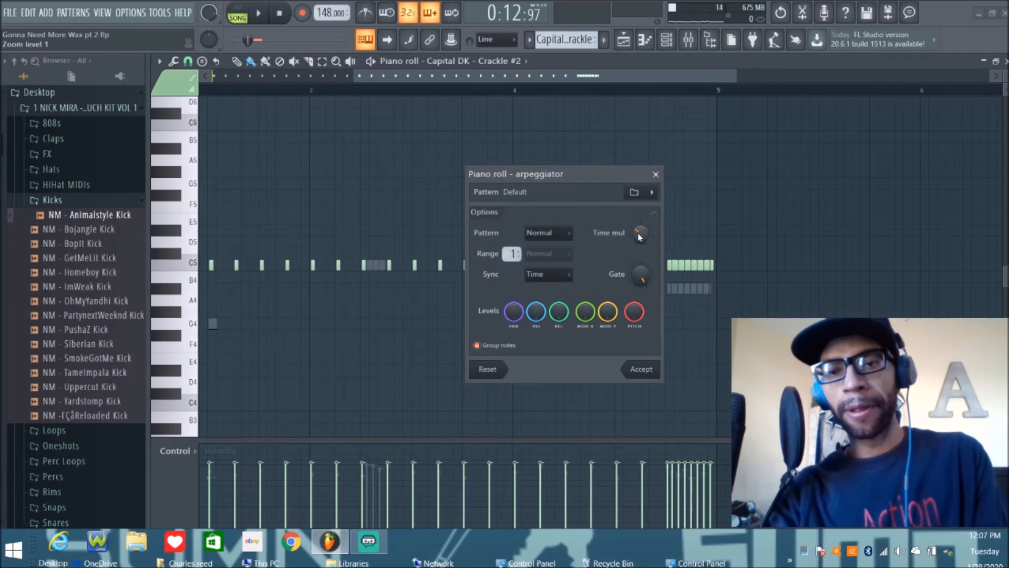
key(space)
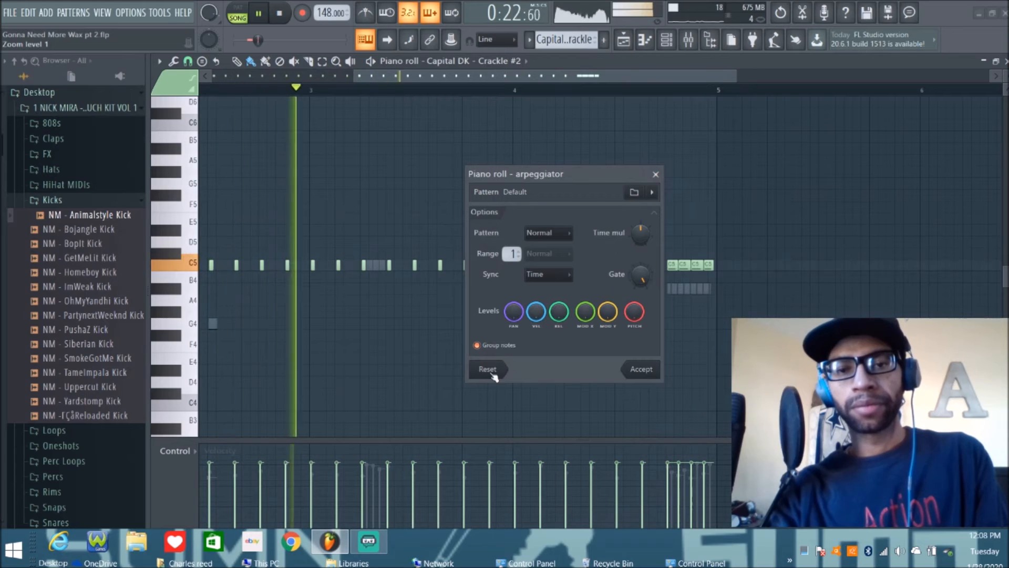
click(655, 174)
key(space)
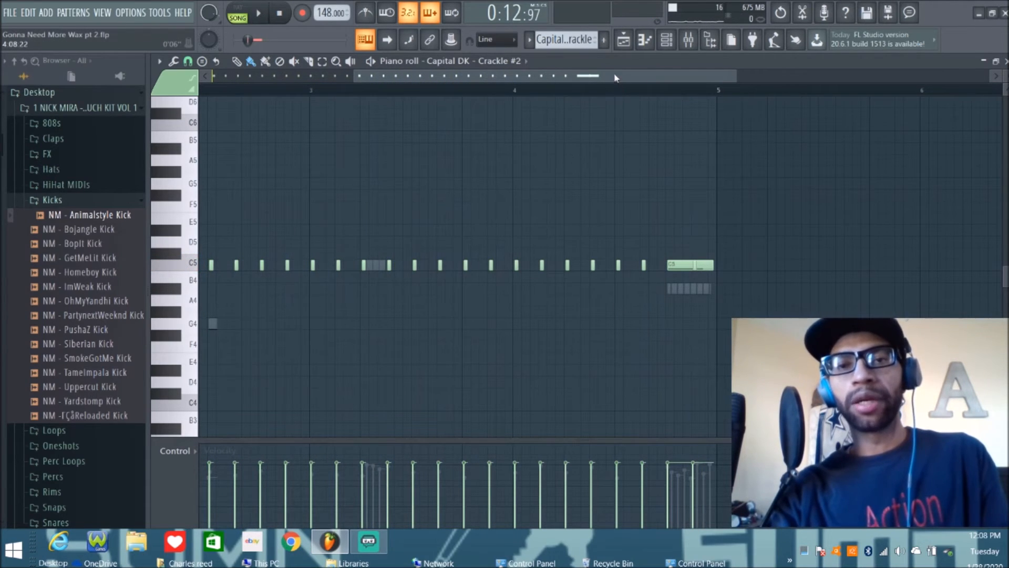
Step: Add three long notes: G4 on beat 3 of bar 1, F4 on beat 2 of bar 3, and A5 near the end of bar 1
drag(615, 78, 463, 78)
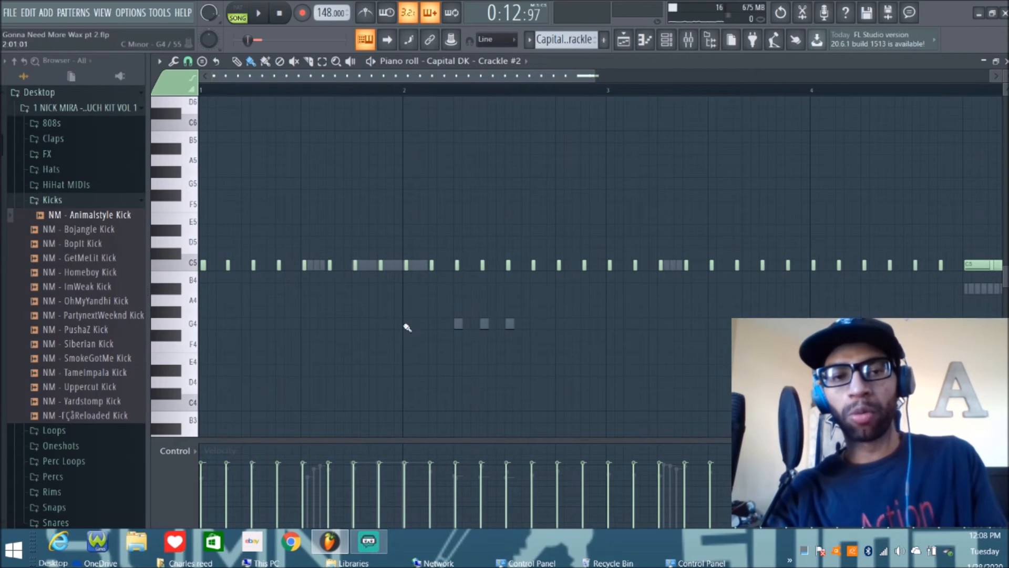
click(304, 324)
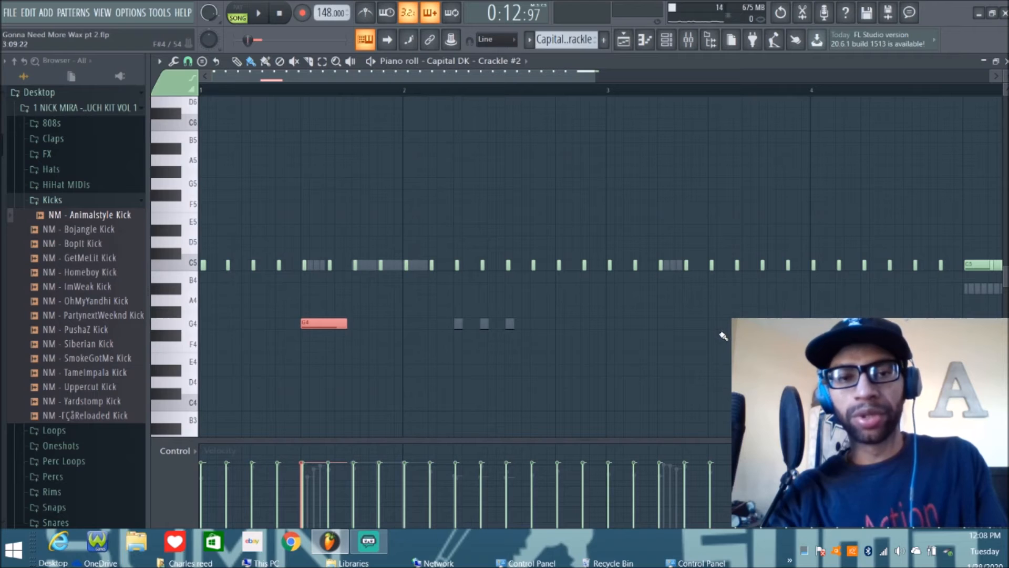
click(667, 336)
drag(674, 336, 669, 337)
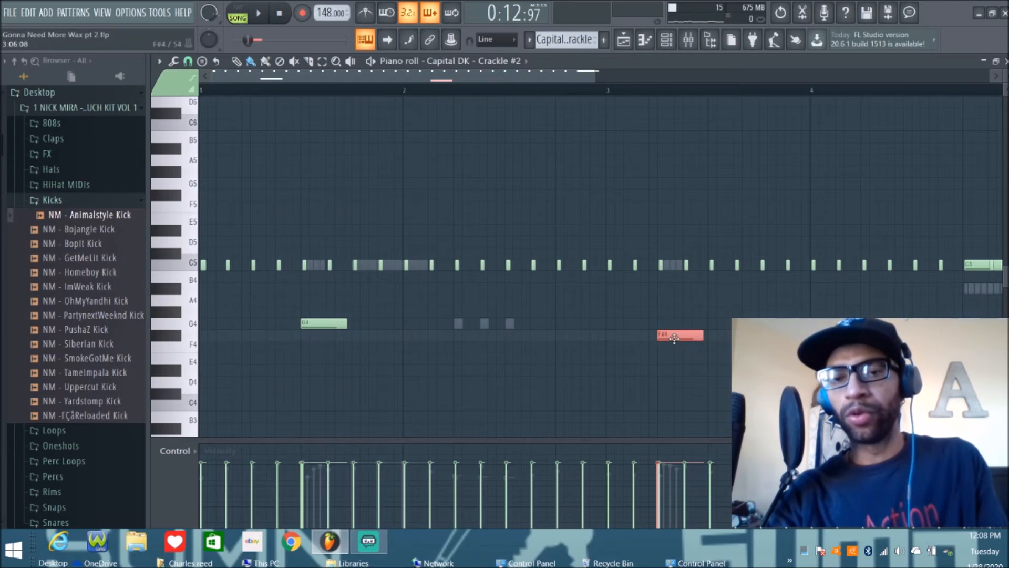
drag(675, 338, 672, 354)
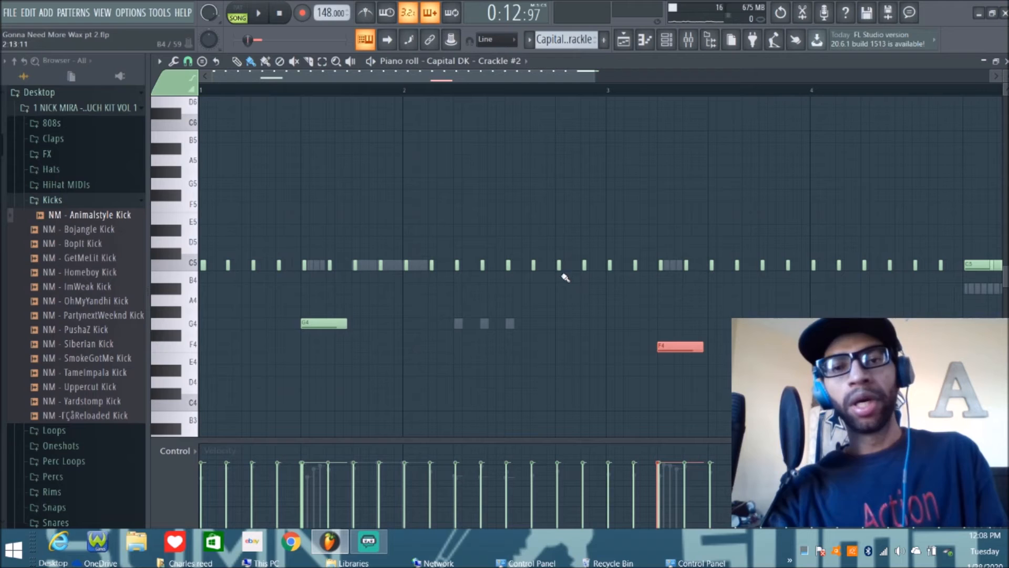
click(364, 158)
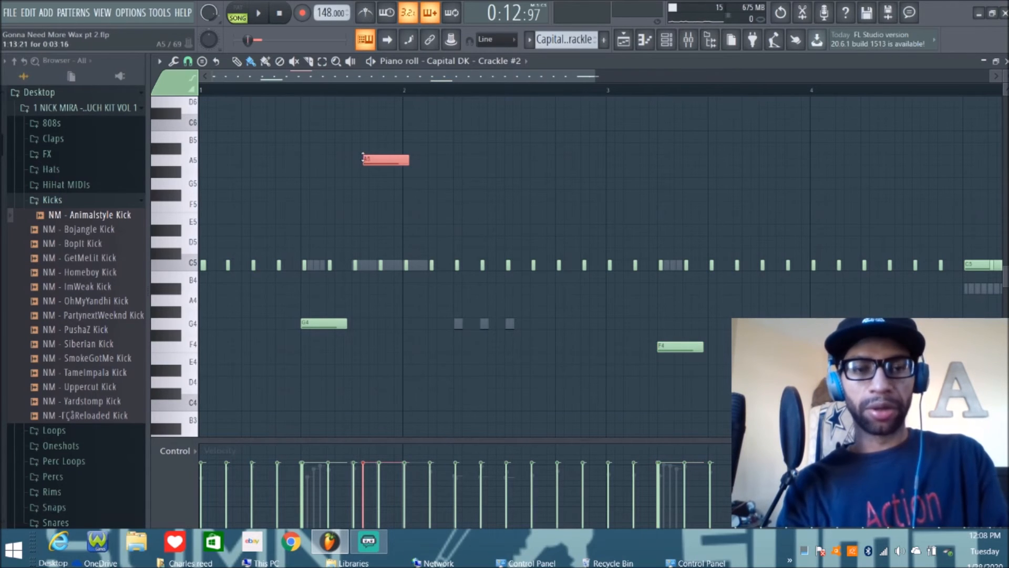
Step: Preview the default arpeggiator on the A5 note and on all notes from mid-bar 1 into bar 3, play the loop, and discard it
key(alt+a)
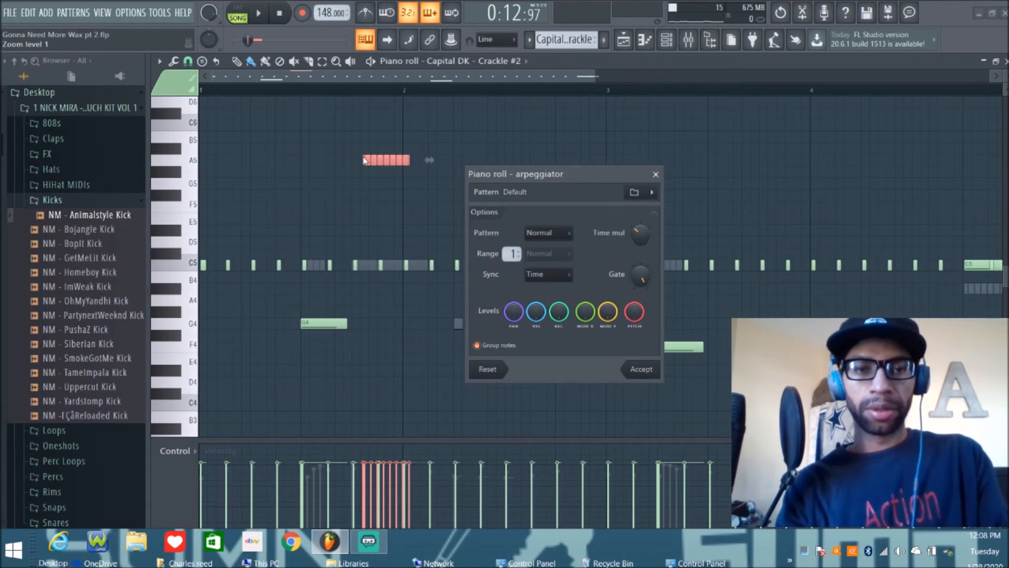
click(656, 174)
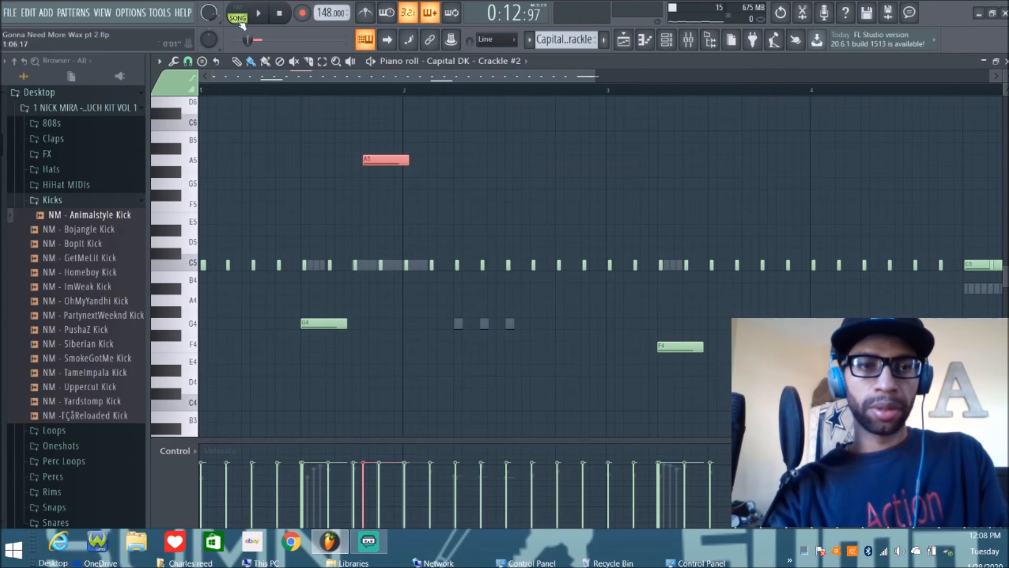
drag(284, 96, 693, 374)
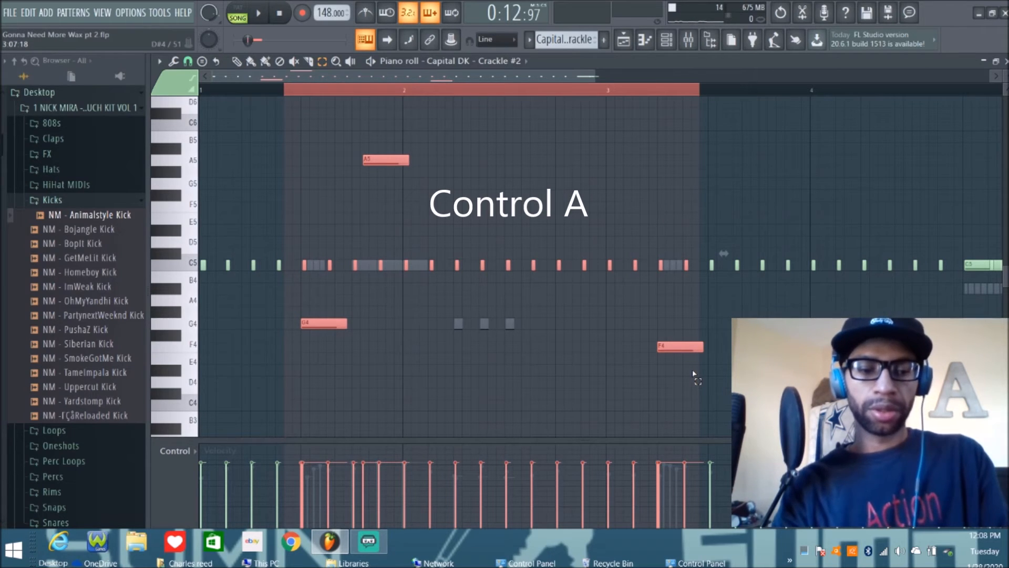
key(alt+a)
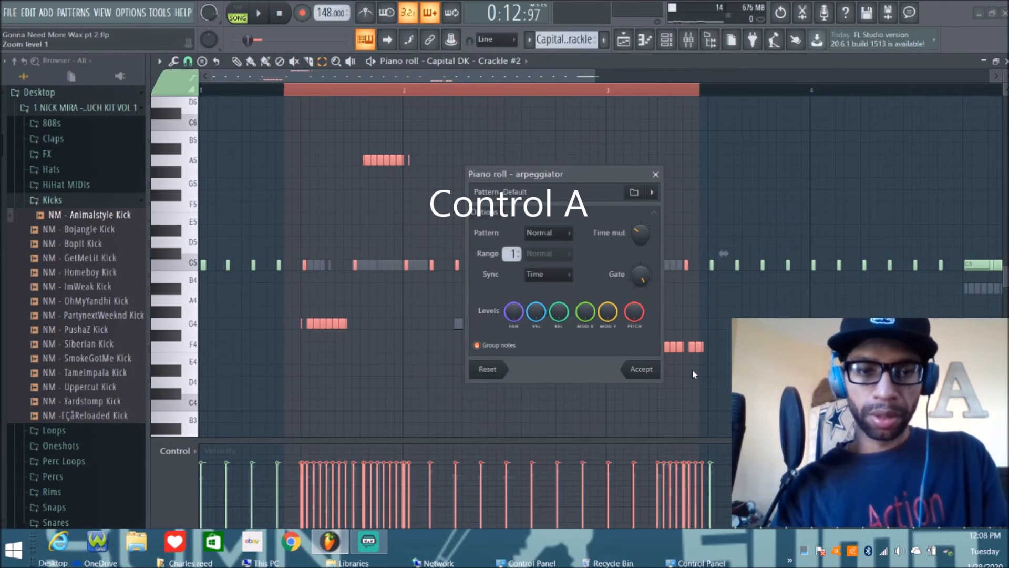
key(space)
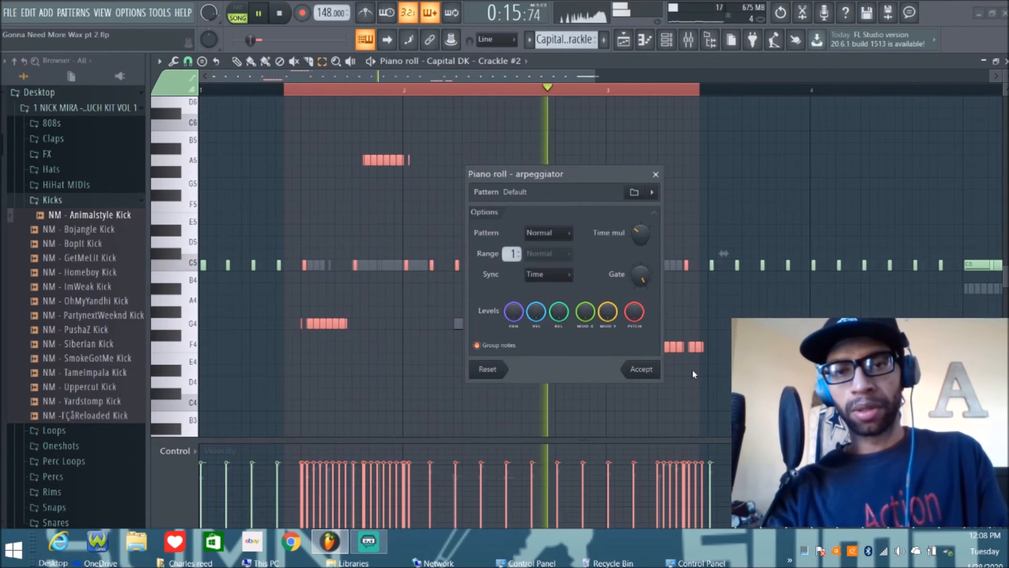
key(space)
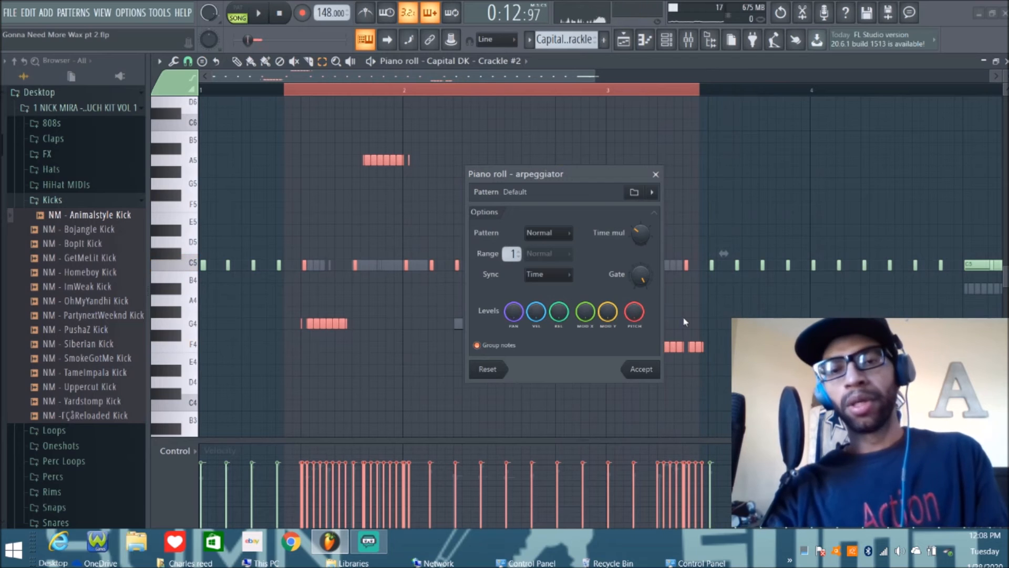
click(655, 174)
click(656, 100)
Step: Select the long A5, G4 and F4 notes one after another, leaving the short C5 notes unselected
click(393, 163)
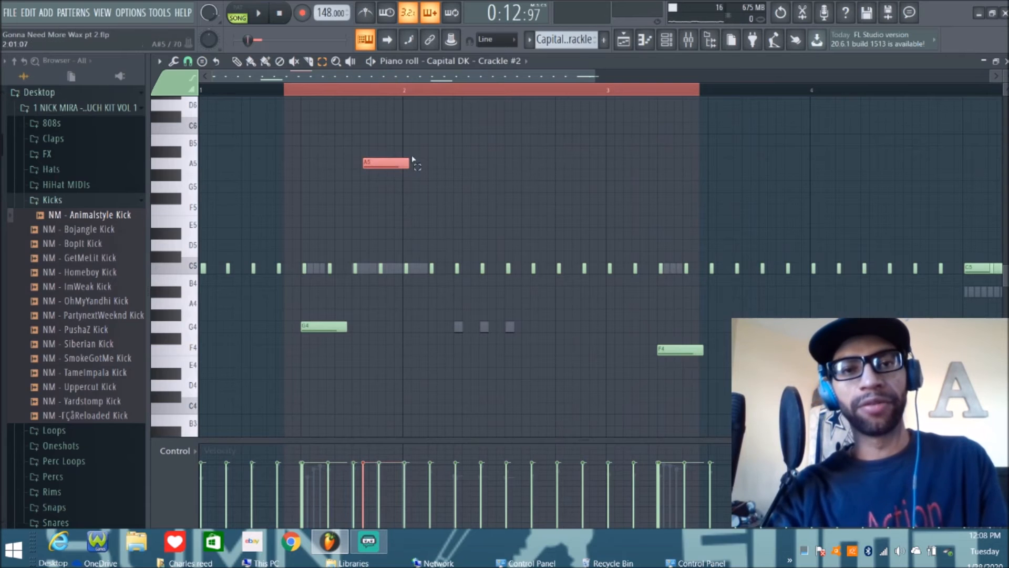
drag(429, 145, 324, 184)
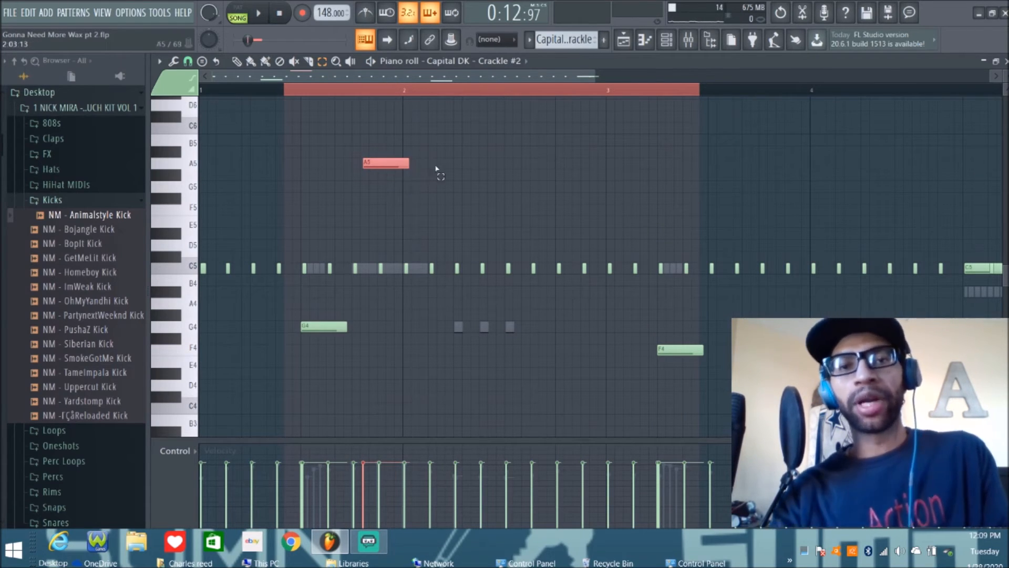
drag(393, 147, 393, 178)
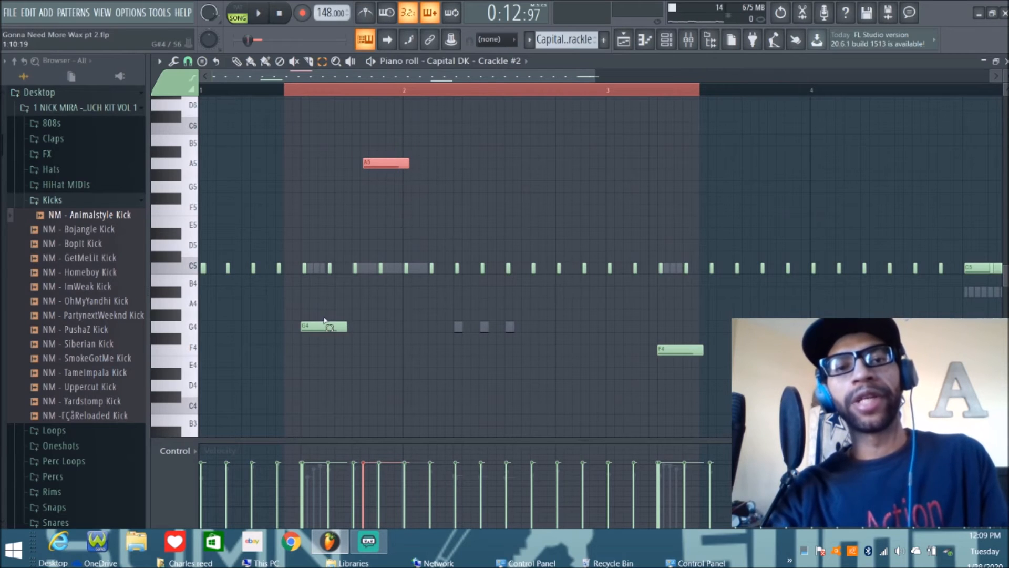
click(325, 326)
click(679, 350)
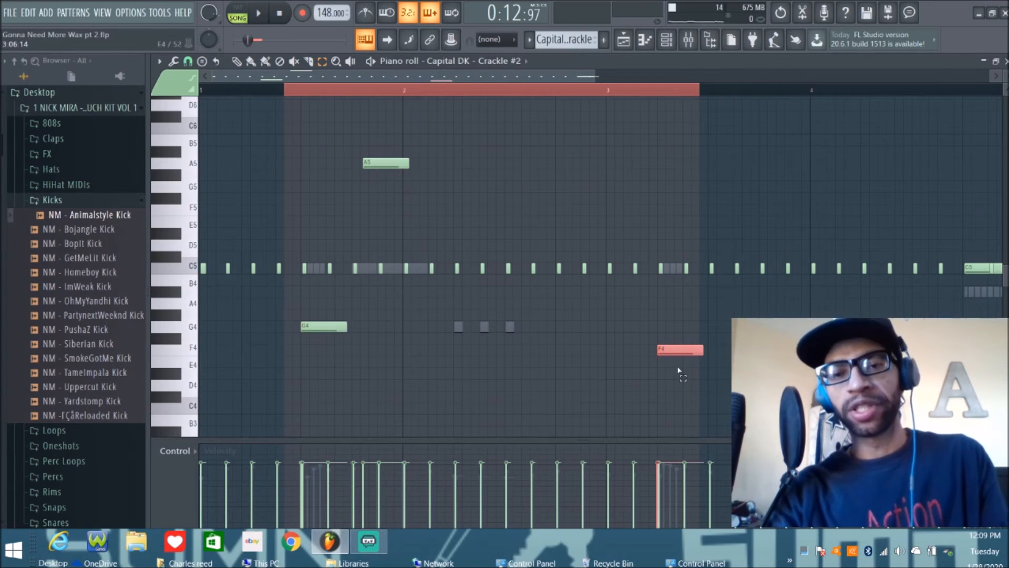